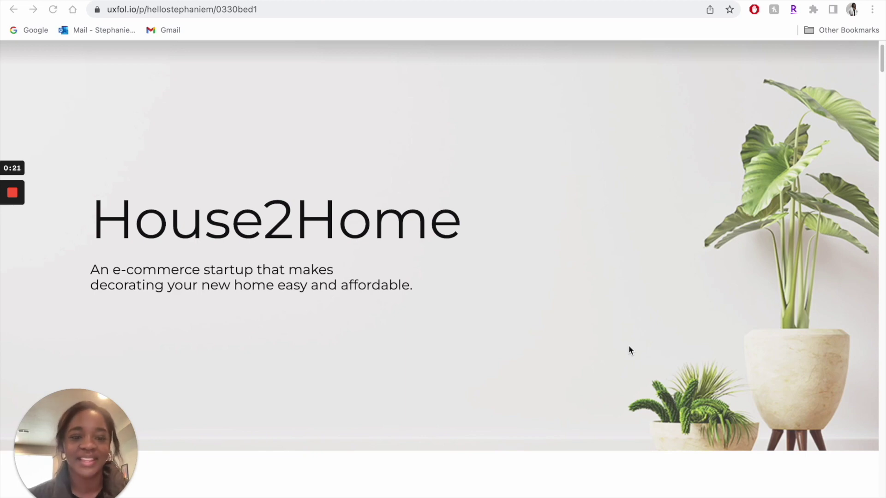
Step: Examine the published House2Home case study's introduction, from the problem and solution through the design constraints to the five-day design sprint overview
{"action": "scroll", "coordinate": [630, 350], "scroll_direction": "down", "scroll_amount": 3}
{"action": "scroll", "coordinate": [629, 351], "scroll_direction": "down", "scroll_amount": 2}
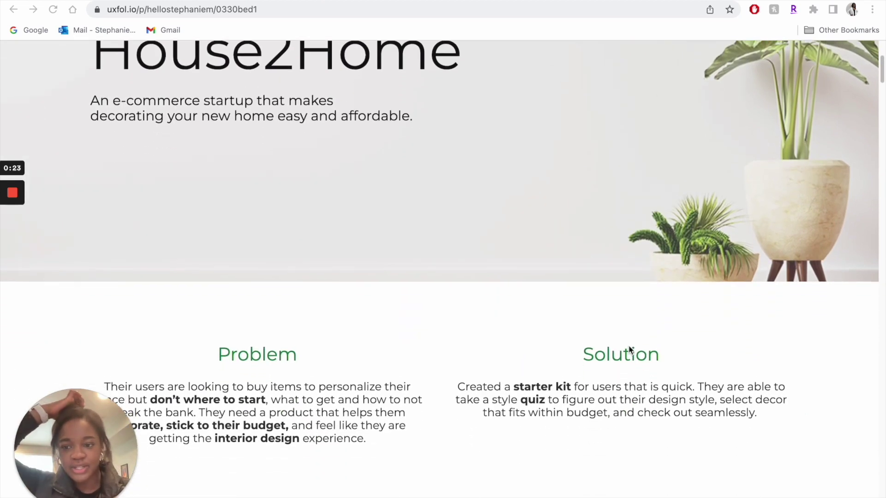
{"action": "scroll", "coordinate": [629, 346], "scroll_direction": "down", "scroll_amount": 5}
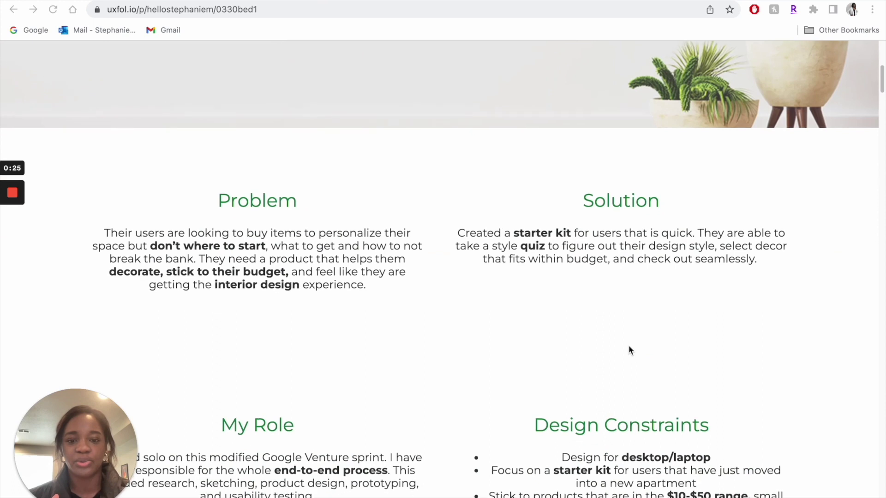
{"action": "scroll", "coordinate": [629, 351], "scroll_direction": "down", "scroll_amount": 3}
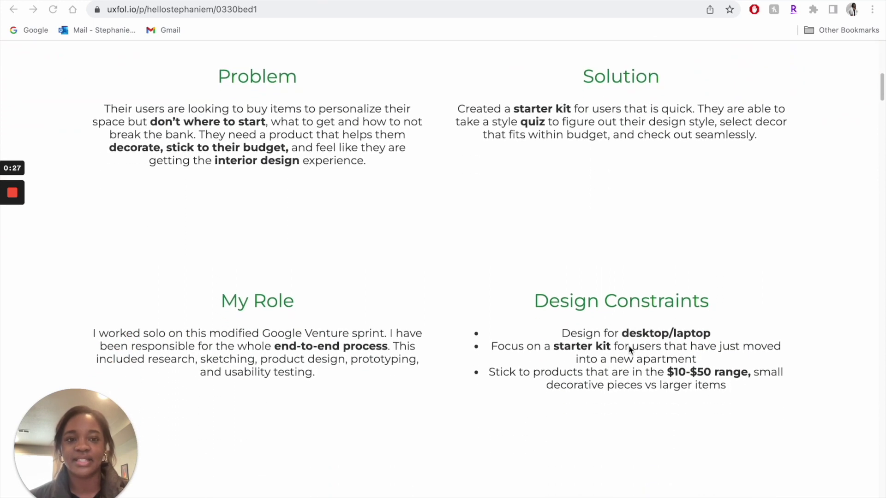
{"action": "scroll", "coordinate": [629, 351], "scroll_direction": "down", "scroll_amount": 11}
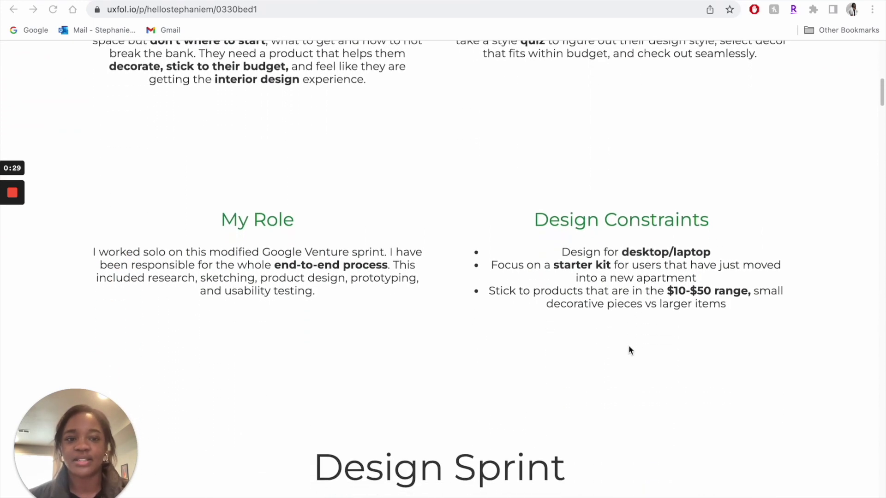
{"action": "scroll", "coordinate": [629, 351], "scroll_direction": "down", "scroll_amount": 3}
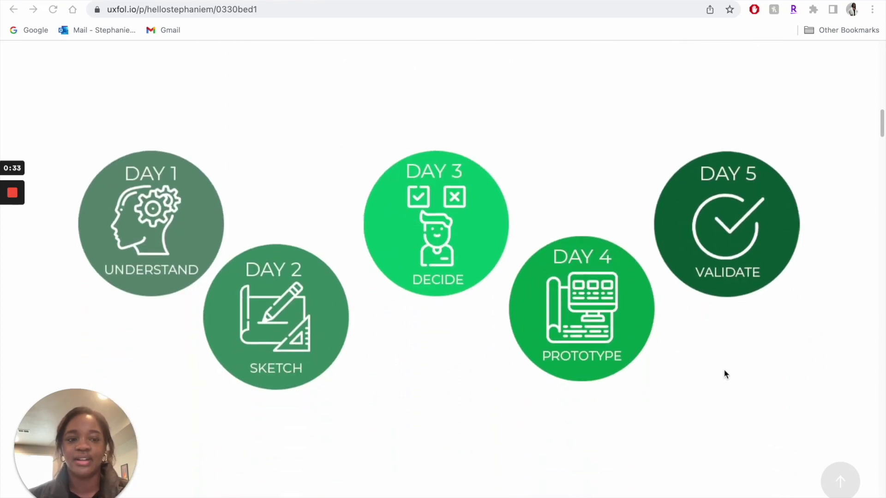
{"action": "scroll", "coordinate": [723, 371], "scroll_direction": "down", "scroll_amount": 8}
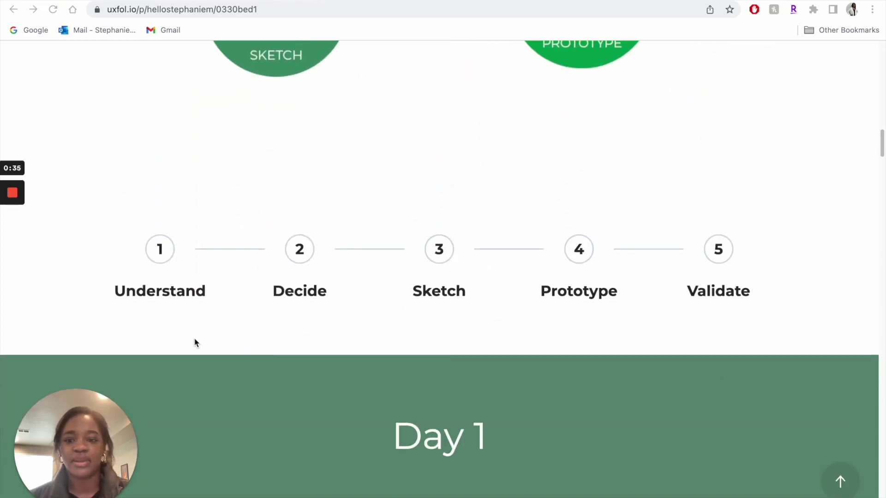
Step: Review the case study's Day 1 to Day 5 sections, including personas, sketches, prototype and usability testing, through to Final Thoughts
{"action": "scroll", "coordinate": [618, 282], "scroll_direction": "down", "scroll_amount": 5}
{"action": "scroll", "coordinate": [619, 282], "scroll_direction": "down", "scroll_amount": 15}
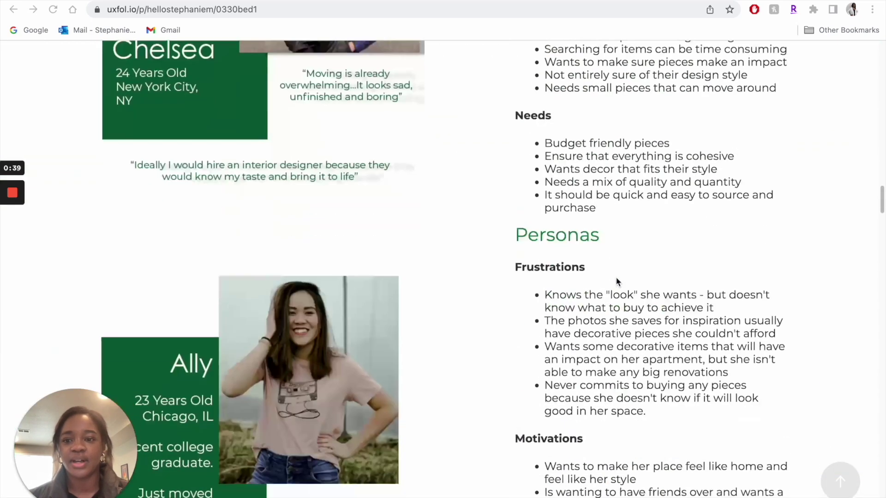
{"action": "scroll", "coordinate": [616, 281], "scroll_direction": "down", "scroll_amount": 18}
{"action": "scroll", "coordinate": [617, 282], "scroll_direction": "down", "scroll_amount": 15}
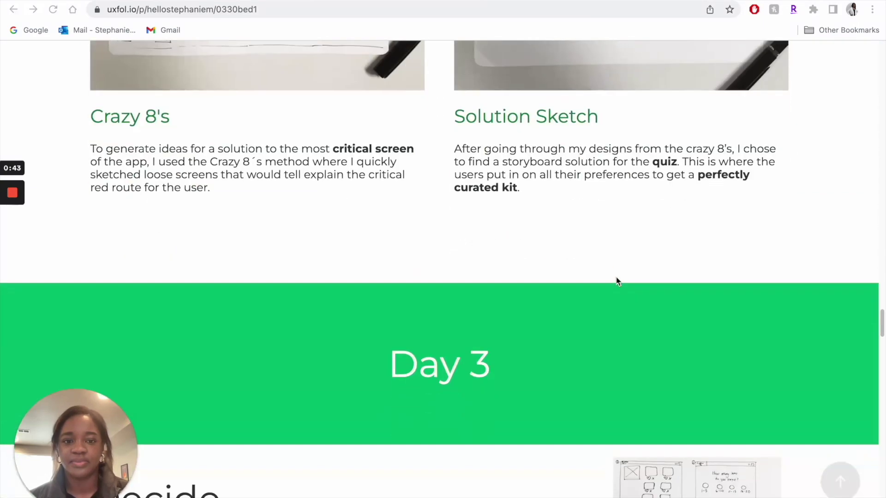
{"action": "scroll", "coordinate": [618, 282], "scroll_direction": "down", "scroll_amount": 15}
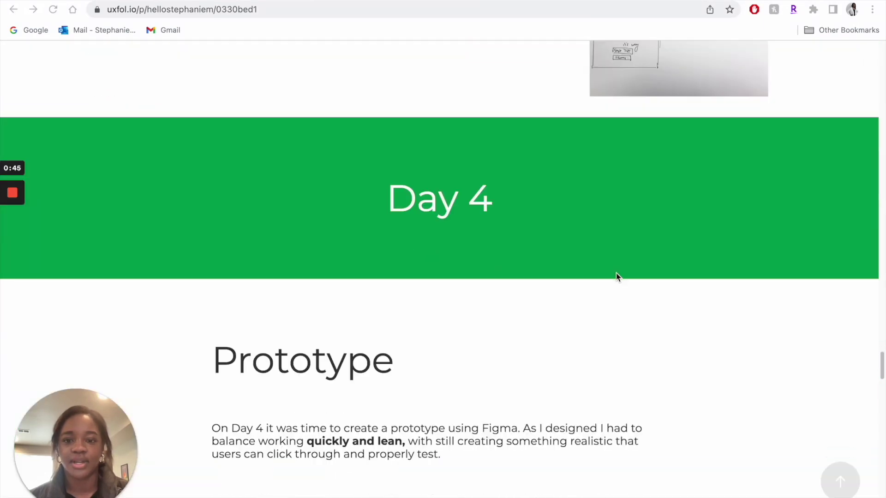
{"action": "scroll", "coordinate": [618, 277], "scroll_direction": "down", "scroll_amount": 15}
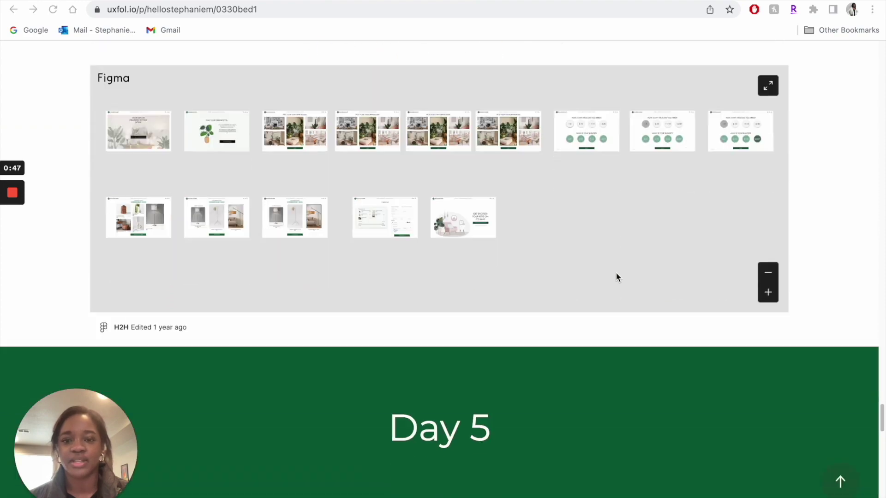
{"action": "scroll", "coordinate": [617, 277], "scroll_direction": "down", "scroll_amount": 13}
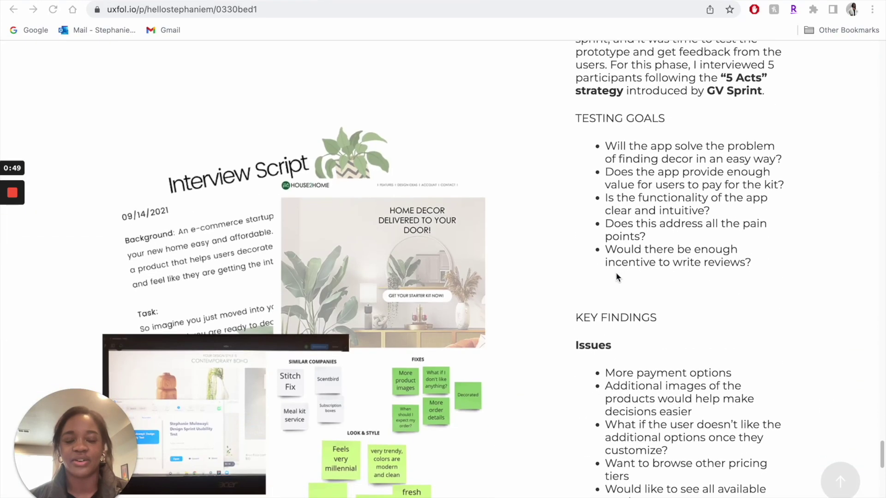
{"action": "scroll", "coordinate": [617, 277], "scroll_direction": "down", "scroll_amount": 5}
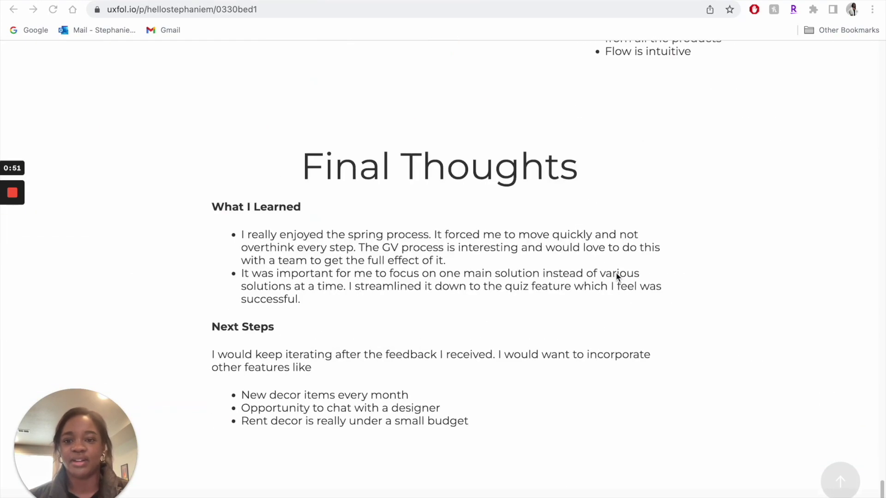
{"action": "scroll", "coordinate": [618, 277], "scroll_direction": "down", "scroll_amount": 2}
Step: Review the House2Home header in the case study editor and select its title text block
{"action": "scroll", "coordinate": [618, 277], "scroll_direction": "up", "scroll_amount": 2}
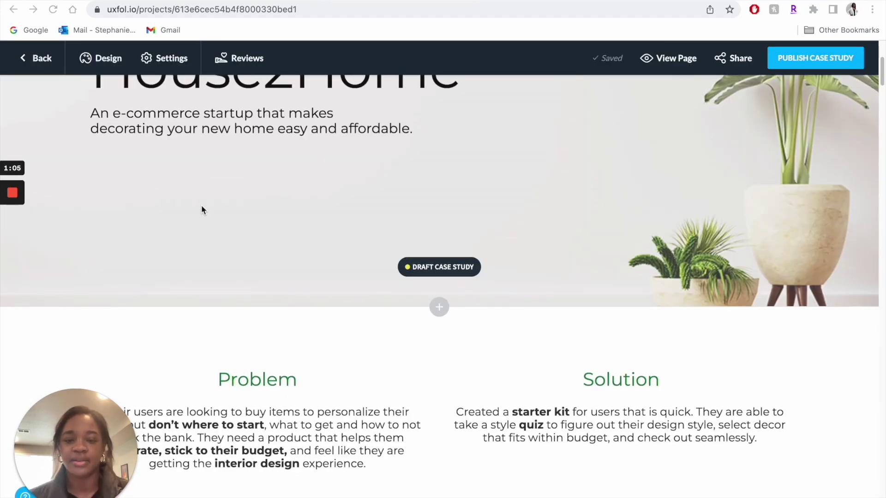
{"action": "scroll", "coordinate": [202, 210], "scroll_direction": "up", "scroll_amount": 2}
{"action": "scroll", "coordinate": [202, 210], "scroll_direction": "up", "scroll_amount": 1}
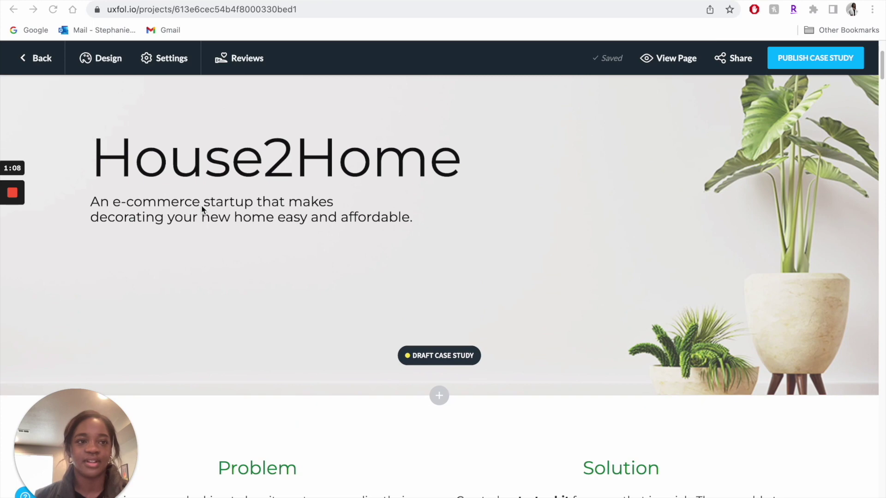
{"action": "scroll", "coordinate": [202, 207], "scroll_direction": "down", "scroll_amount": 1}
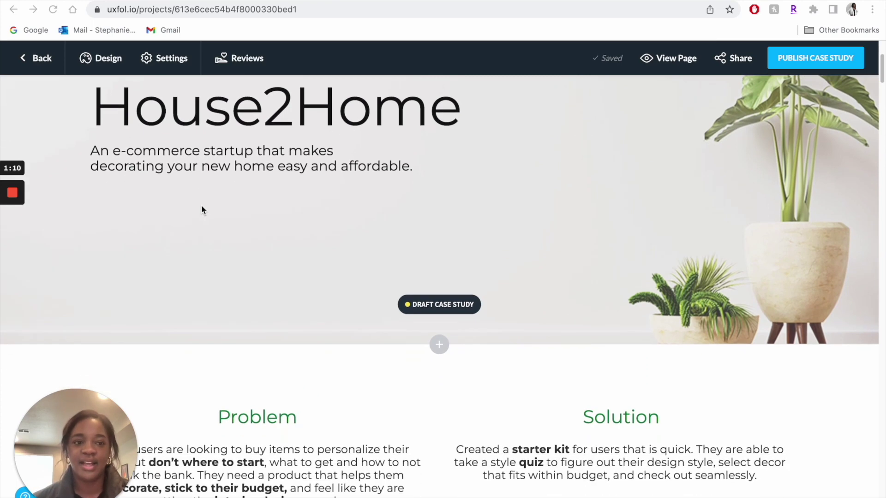
{"action": "scroll", "coordinate": [407, 247], "scroll_direction": "up", "scroll_amount": 2}
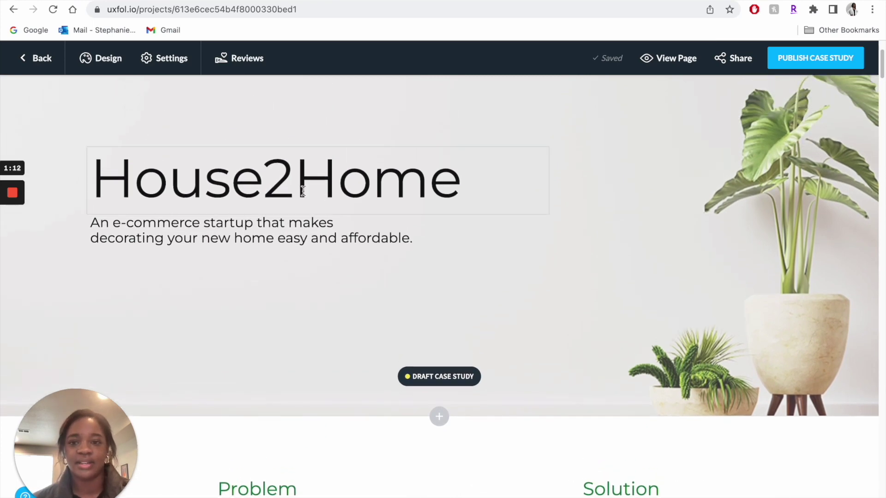
{"action": "left_click", "coordinate": [263, 180]}
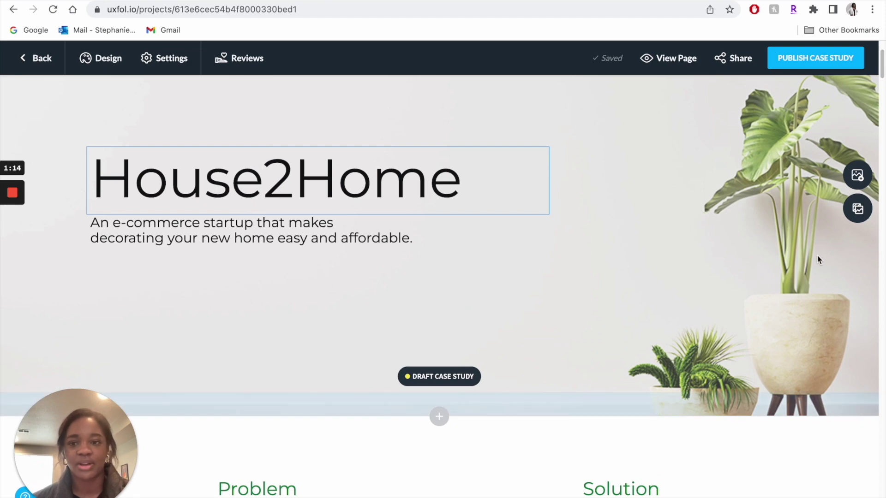
Step: Read the Problem, Solution, My Role and Design Constraints text in the case study editor
{"action": "scroll", "coordinate": [269, 229], "scroll_direction": "down", "scroll_amount": 4}
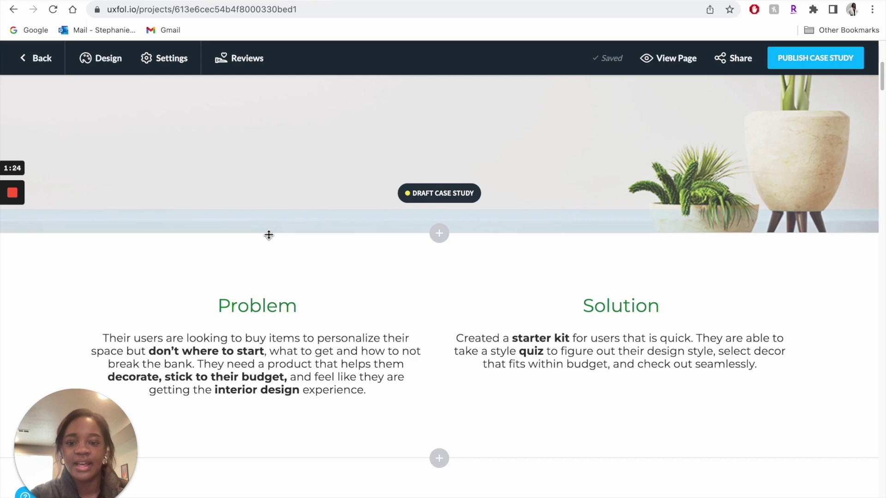
{"action": "mouse_move", "coordinate": [281, 345]}
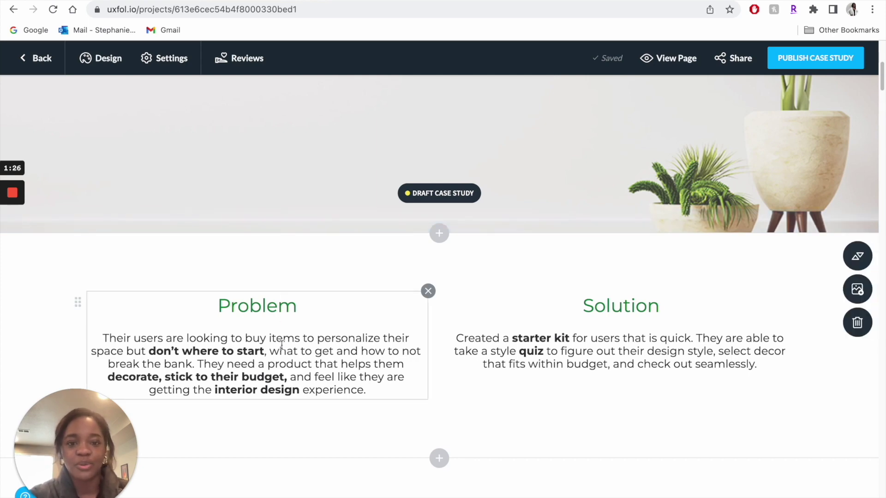
{"action": "scroll", "coordinate": [282, 345], "scroll_direction": "down", "scroll_amount": 1}
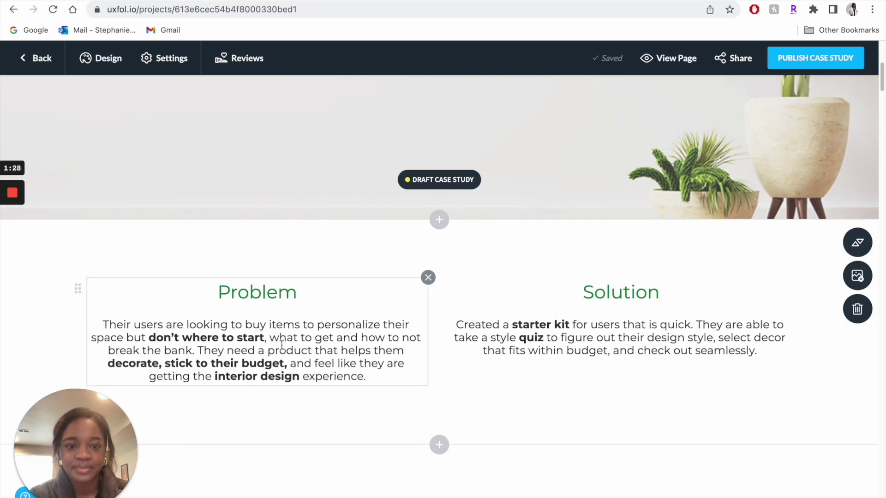
{"action": "scroll", "coordinate": [282, 345], "scroll_direction": "down", "scroll_amount": 1}
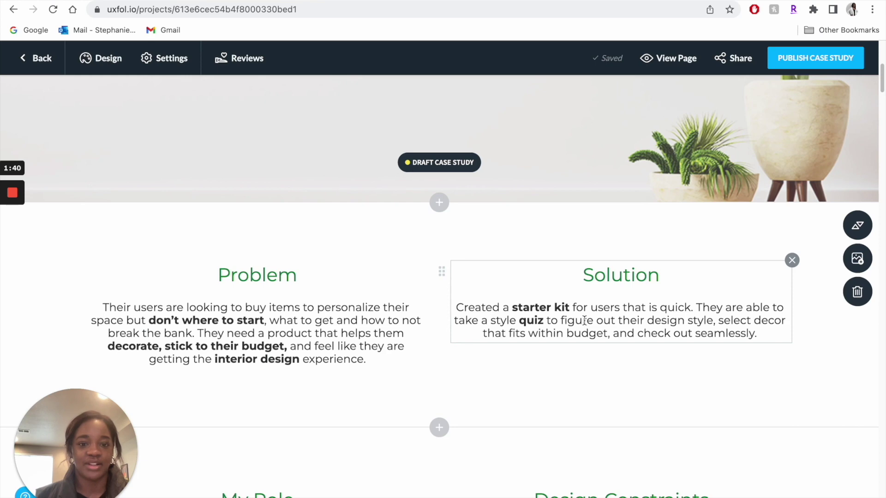
{"action": "scroll", "coordinate": [585, 321], "scroll_direction": "down", "scroll_amount": 4}
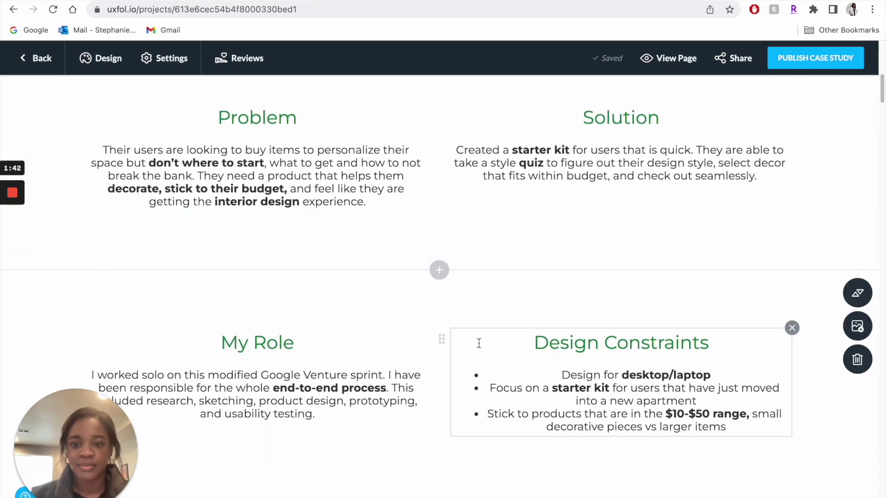
{"action": "scroll", "coordinate": [488, 298], "scroll_direction": "down", "scroll_amount": 4}
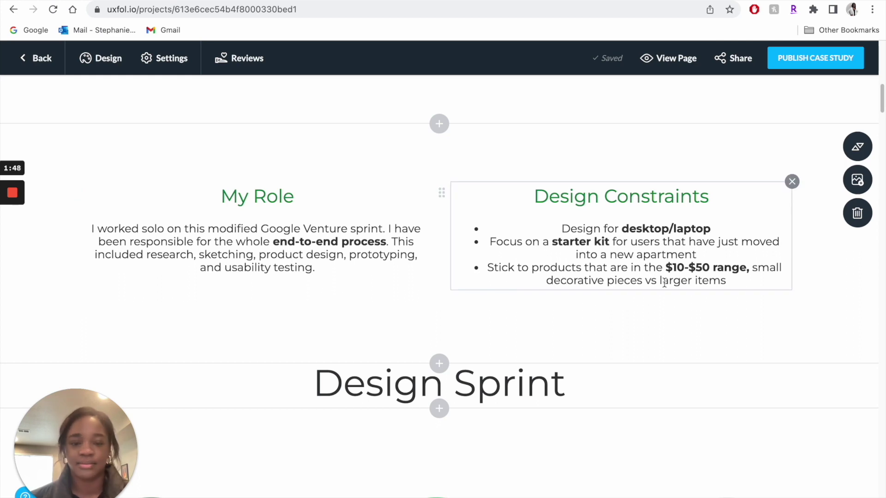
{"action": "scroll", "coordinate": [623, 294], "scroll_direction": "down", "scroll_amount": 1}
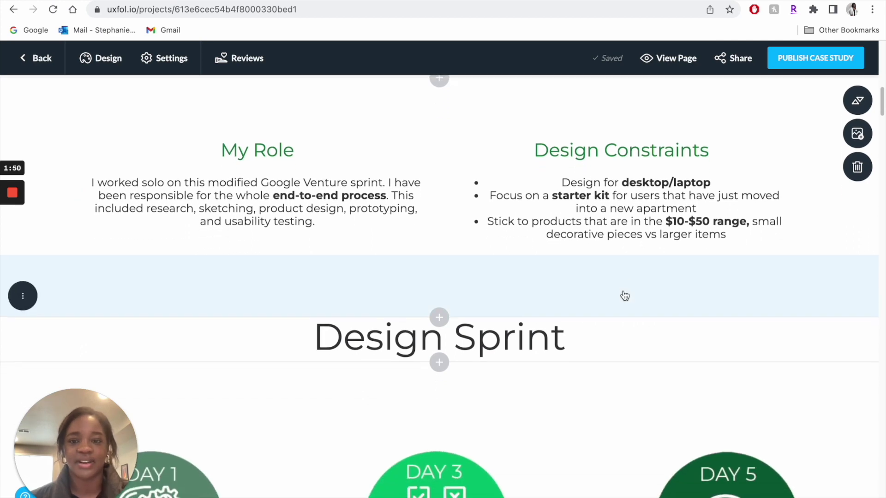
{"action": "scroll", "coordinate": [621, 274], "scroll_direction": "up", "scroll_amount": 5}
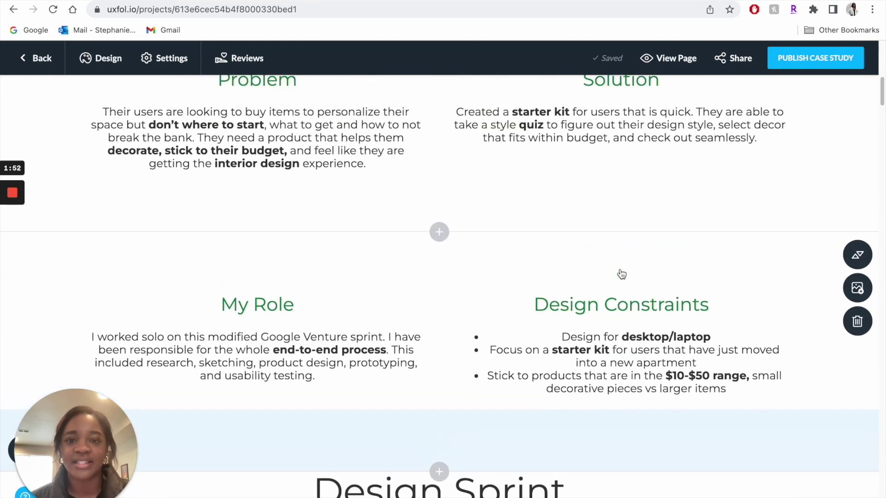
{"action": "scroll", "coordinate": [621, 274], "scroll_direction": "down", "scroll_amount": 1}
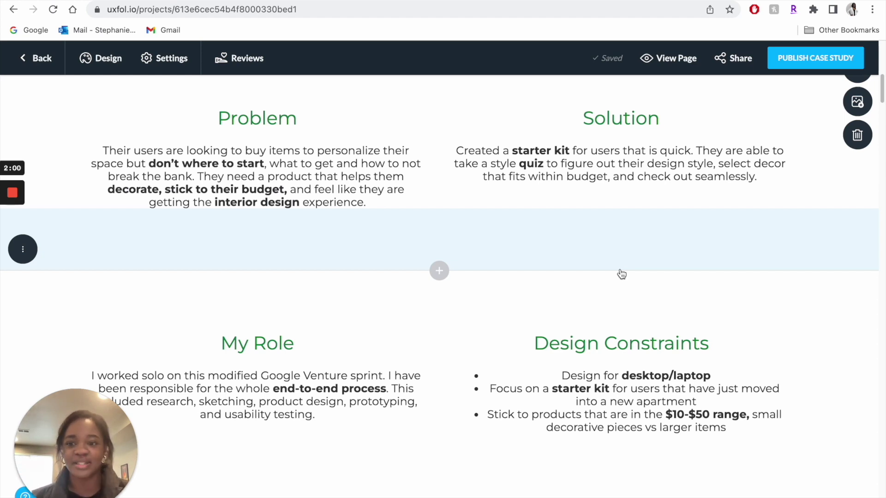
{"action": "scroll", "coordinate": [621, 274], "scroll_direction": "down", "scroll_amount": 1}
{"action": "scroll", "coordinate": [621, 275], "scroll_direction": "down", "scroll_amount": 3}
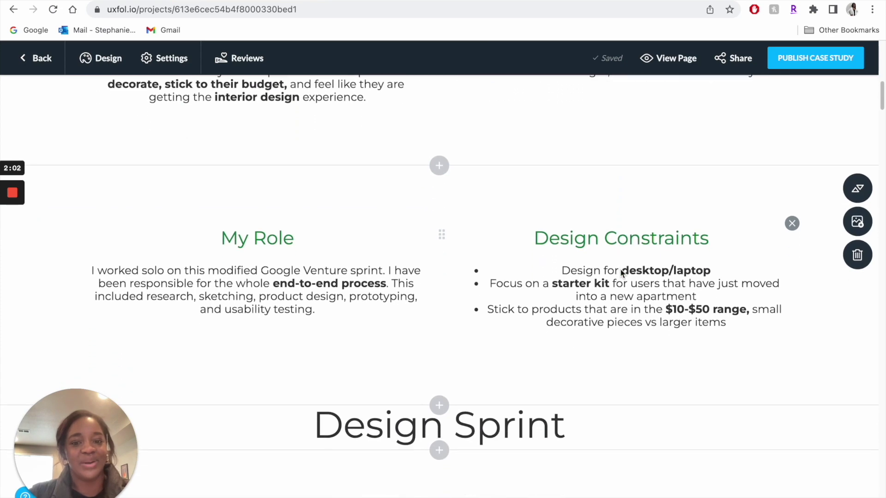
Step: Copy the whole descriptive paragraph under the Understand heading in the Day 1 section
{"action": "scroll", "coordinate": [620, 273], "scroll_direction": "down", "scroll_amount": 5}
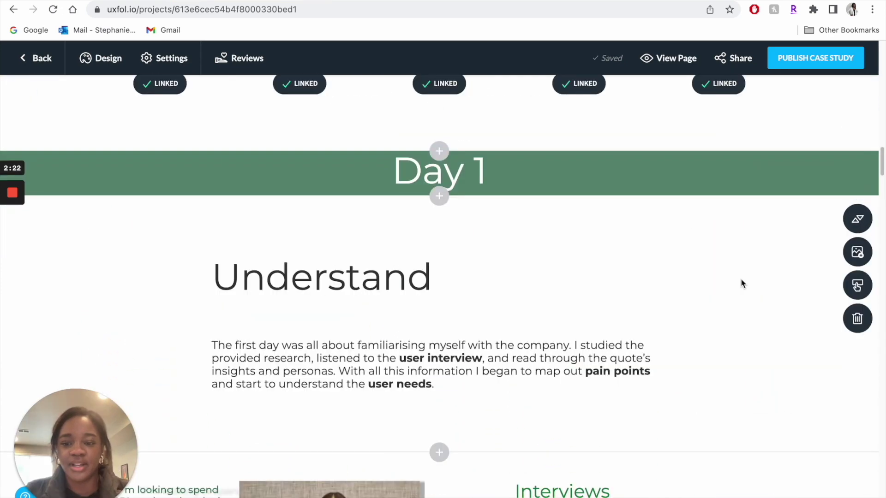
{"action": "scroll", "coordinate": [741, 279], "scroll_direction": "down", "scroll_amount": 2}
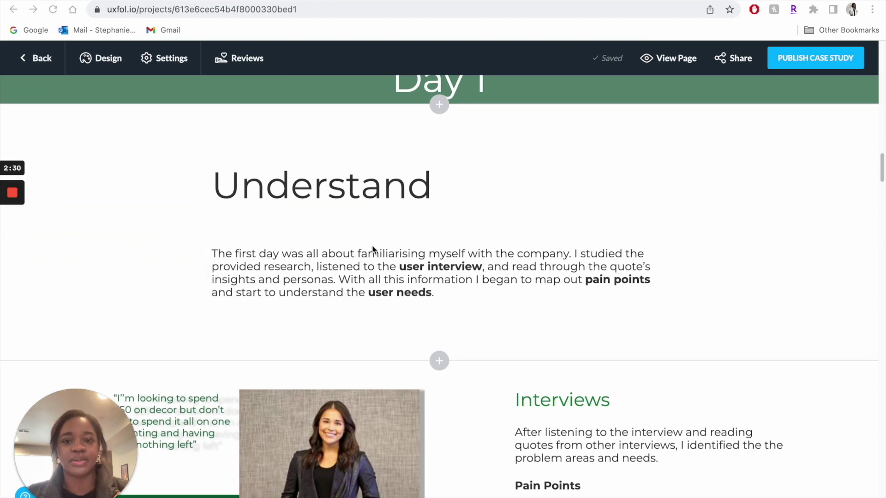
{"action": "scroll", "coordinate": [373, 249], "scroll_direction": "up", "scroll_amount": 1}
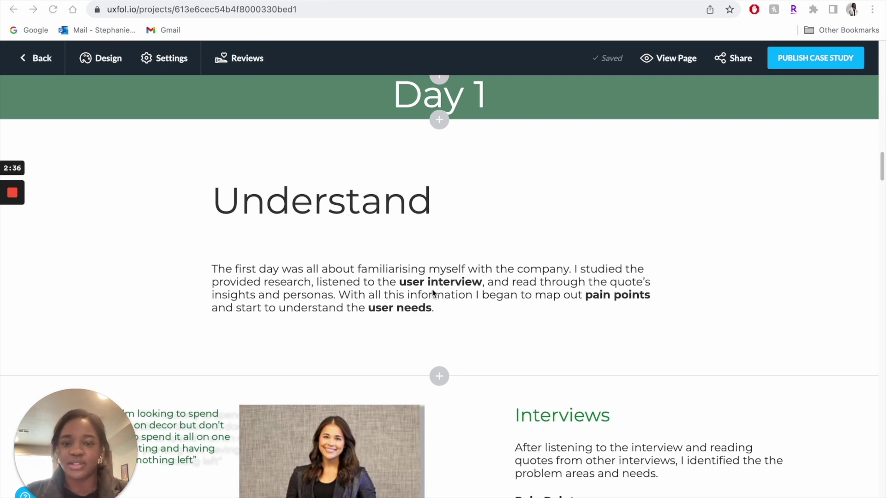
{"action": "triple_click", "coordinate": [399, 297]}
{"action": "key", "text": "ctrl+c"}
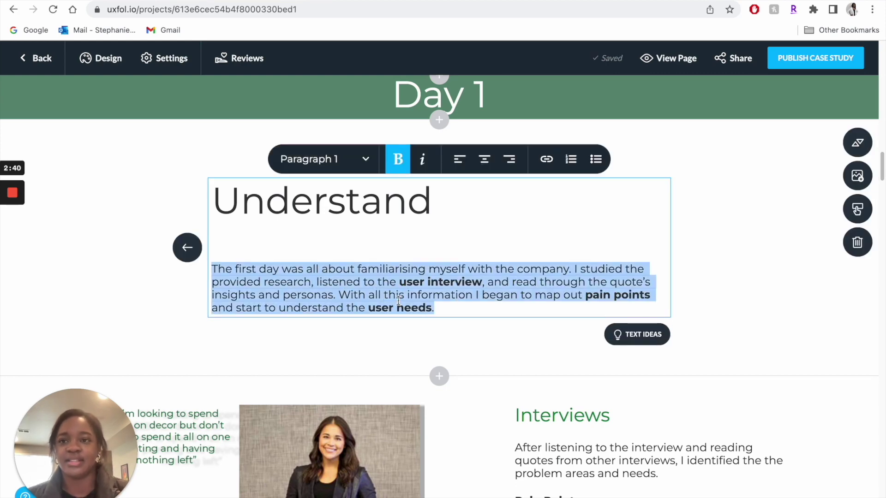
Step: Switch to ChatGPT and send the prompt "Rewrite this to sound more technical," followed by the copied Understand paragraph in quotation marks
{"action": "key", "text": "ctrl+Tab"}
{"action": "left_click", "coordinate": [326, 475]}
{"action": "type", "text": "Rewr"}
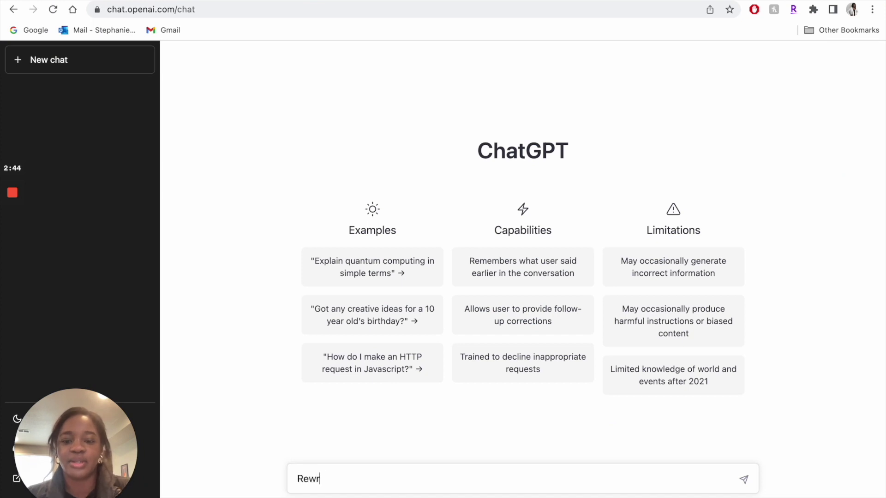
{"action": "type", "text": "ite this: \""}
{"action": "key", "text": "BackSpace"}
{"action": "key", "text": "BackSpace"}
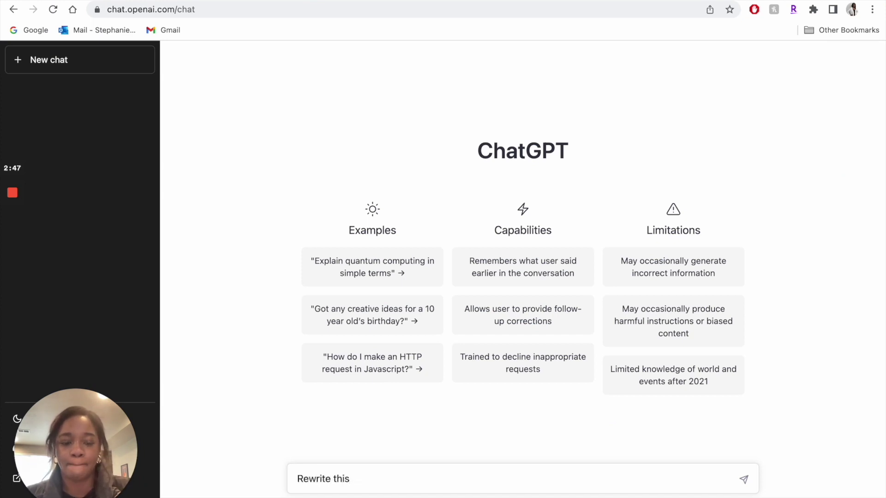
{"action": "type", "text": "to sound more "}
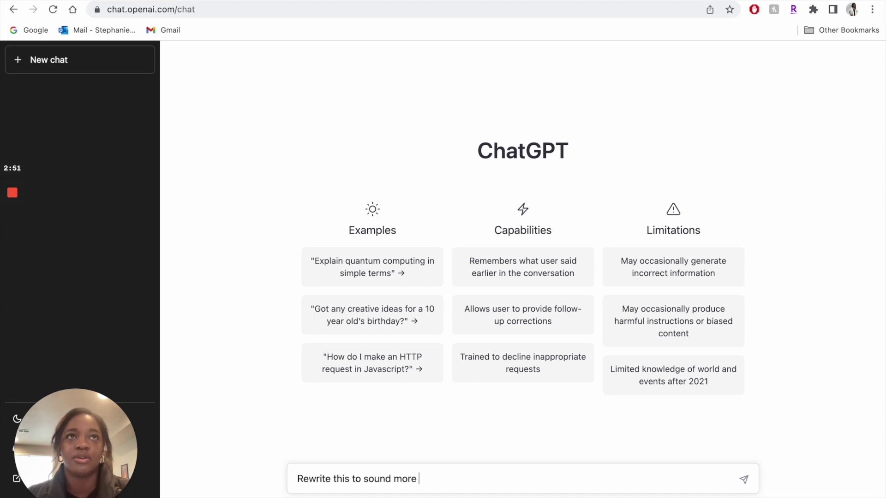
{"action": "type", "text": "technic"}
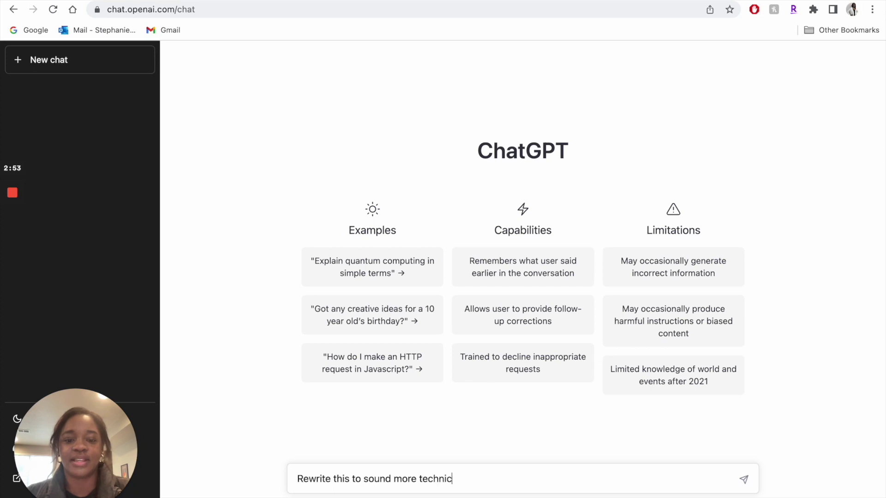
{"action": "type", "text": "al, \""}
{"action": "key", "text": "ctrl+v"}
{"action": "type", "text": "\""}
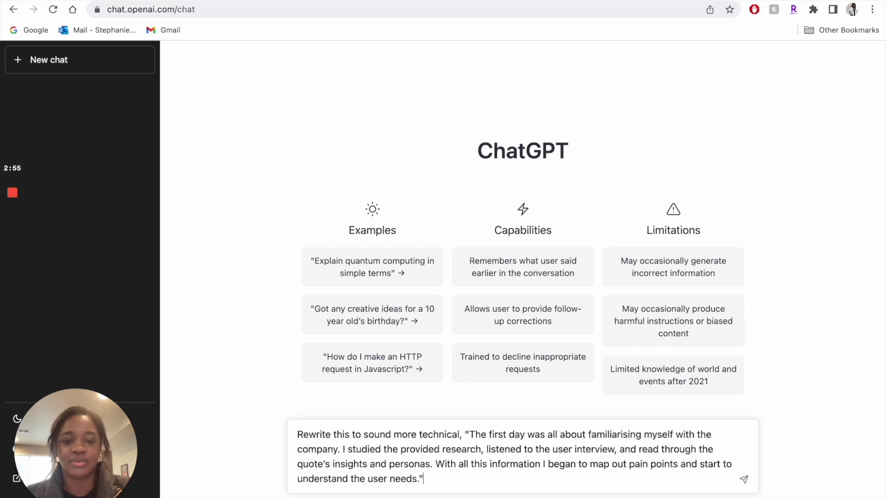
{"action": "key", "text": "Return"}
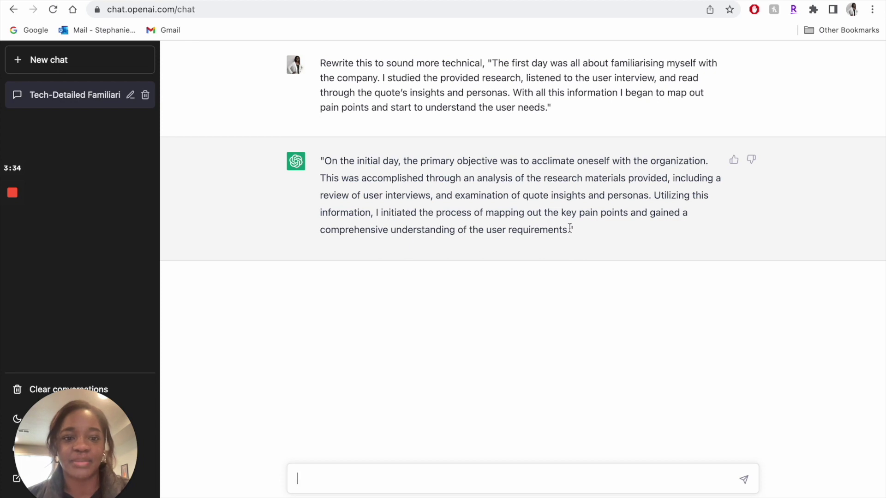
Step: Select the rewritten paragraph in the ChatGPT reply, leaving out its quotation marks
{"action": "left_click_drag", "start_coordinate": [568, 230], "coordinate": [322, 164]}
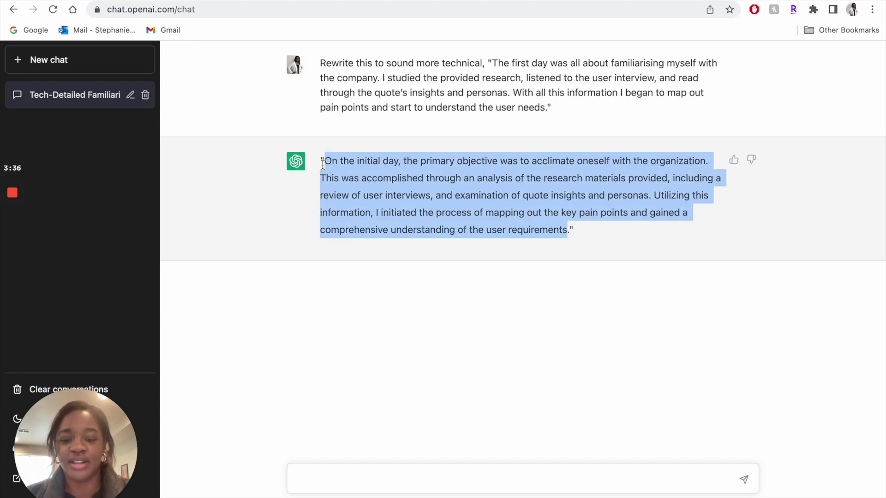
{"action": "mouse_move", "coordinate": [406, 1]}
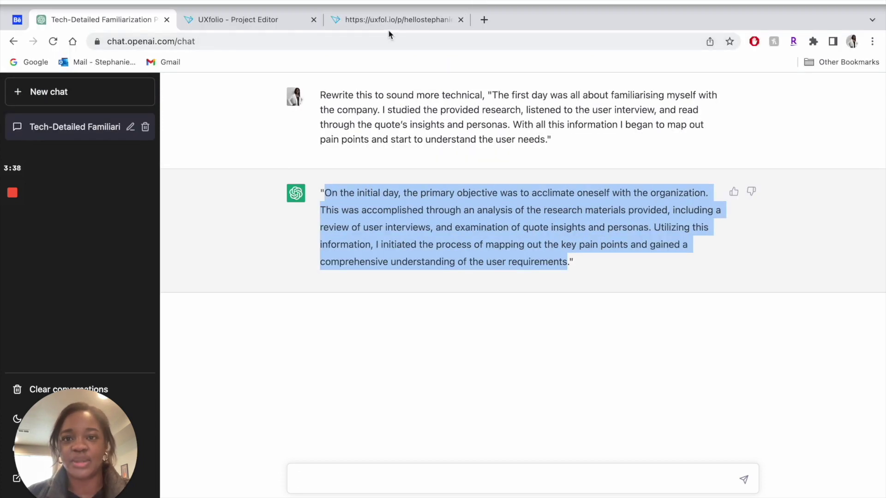
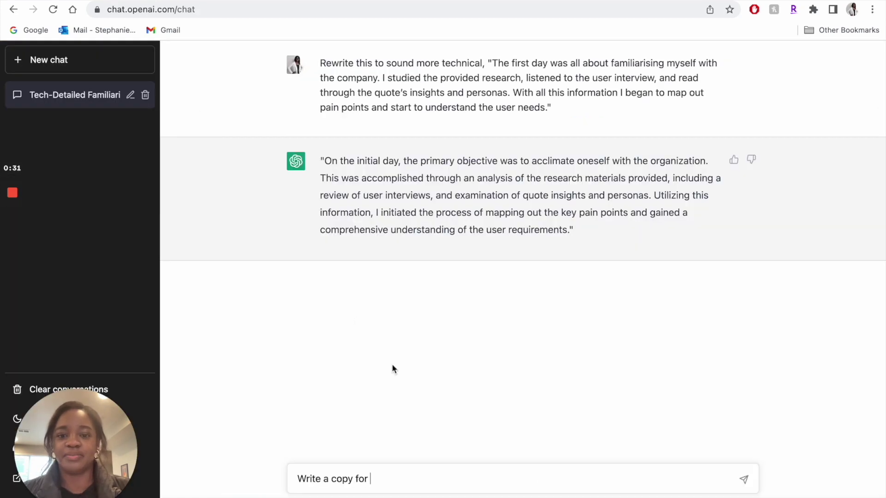
Step: Replace the draft prompt with "Write a bio for" and, on a new line, the persona's name from the case study plus "24, lives in NYC,"
{"action": "key", "text": "super+a"}
{"action": "key", "text": "BackSpace"}
{"action": "type", "text": "Write a bio for"}
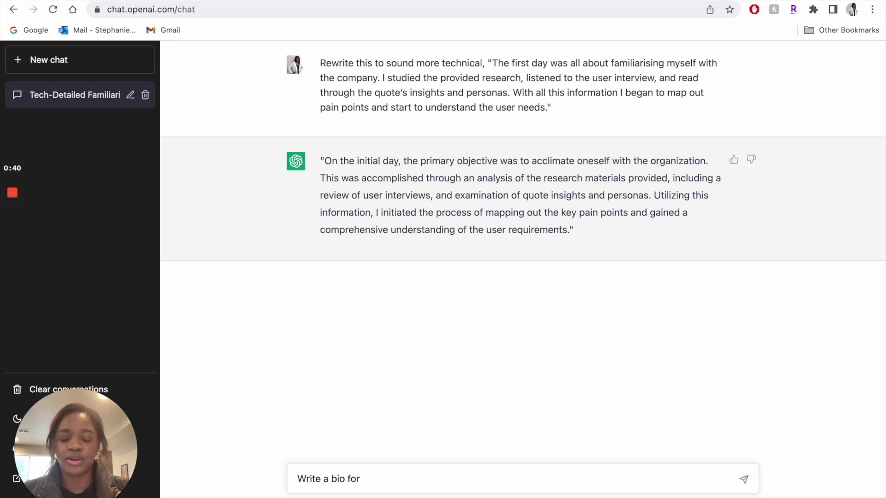
{"action": "key", "text": "shift+Return"}
{"action": "type", "text": "Chelsea"}
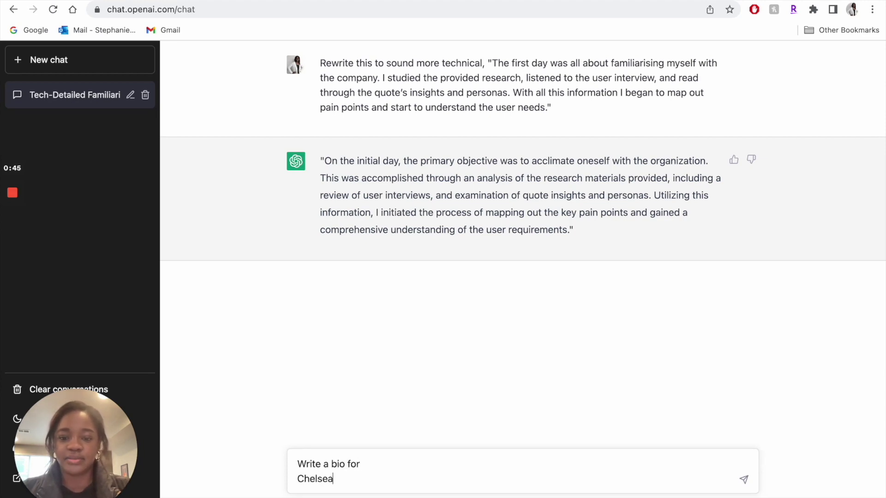
{"action": "type", "text": ","}
{"action": "left_click", "coordinate": [249, 20]}
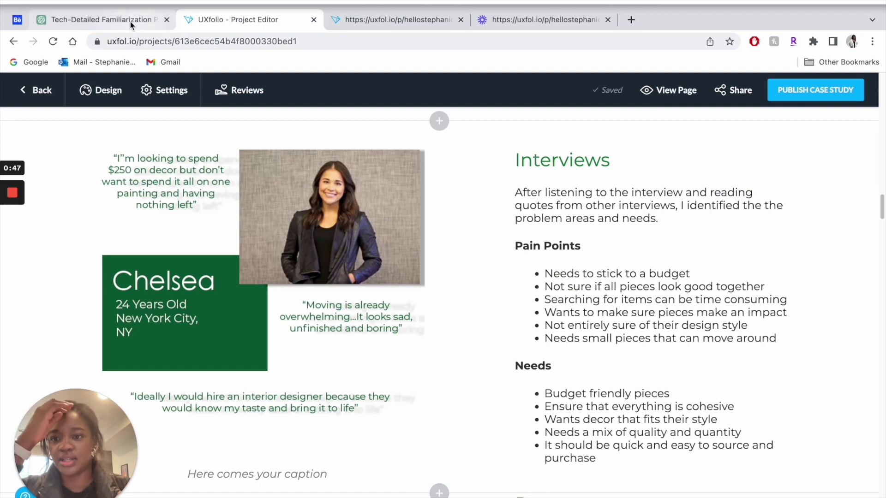
{"action": "left_click", "coordinate": [126, 20]}
{"action": "type", "text": "24"}
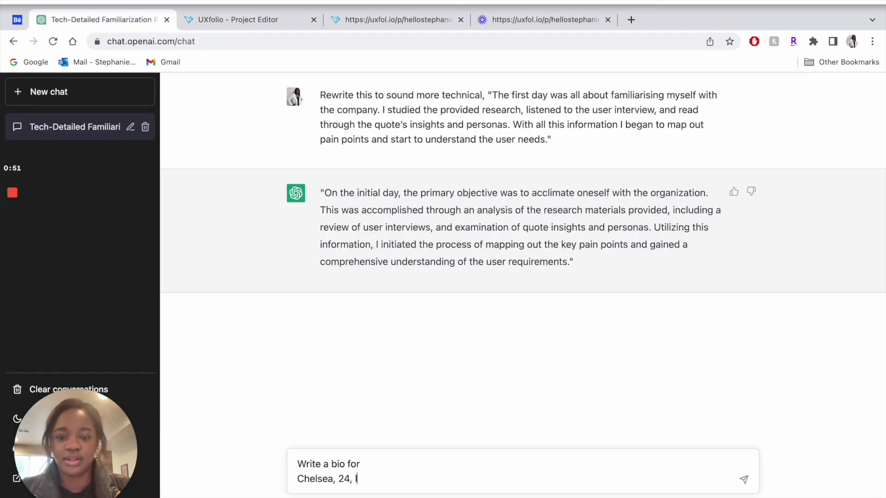
{"action": "type", "text": ", lives in NYC,"}
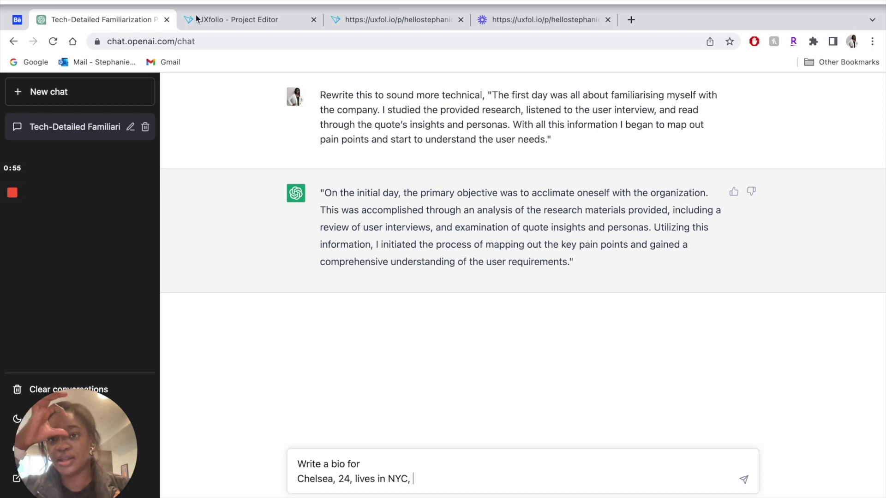
Step: Switch to the UXfolio editor and copy all the Pain Points bullets from the Interviews section
{"action": "left_click", "coordinate": [197, 19]}
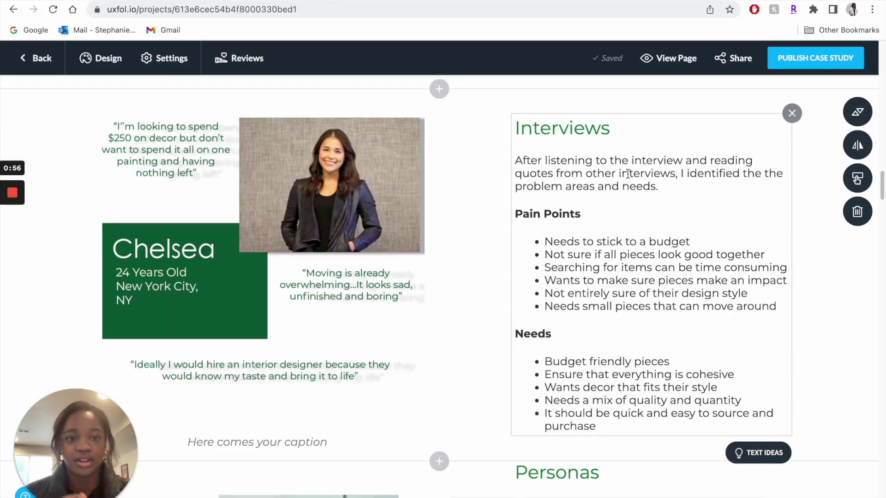
{"action": "left_click_drag", "start_coordinate": [514, 245], "coordinate": [782, 342]}
{"action": "left_click_drag", "start_coordinate": [781, 309], "coordinate": [537, 246]}
{"action": "key", "text": "super+c"}
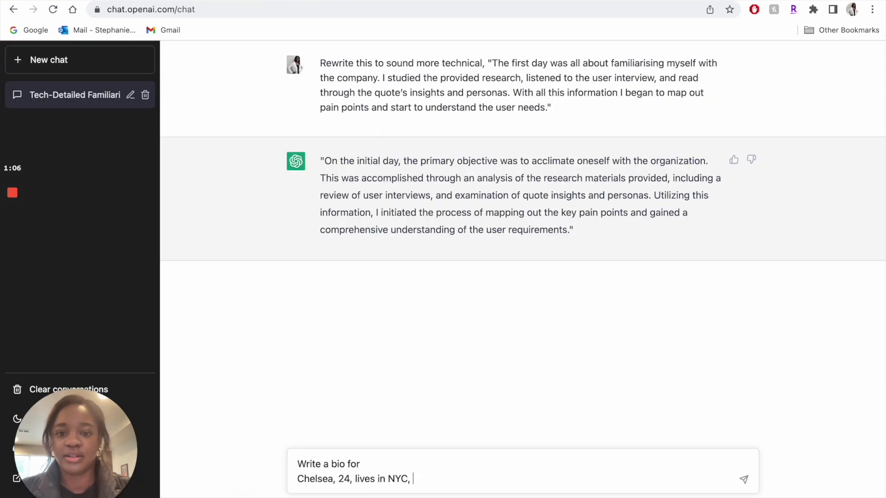
Step: Back in ChatGPT, continue the bio prompt with "who has these pain points when it comes to decorating her home:"
{"action": "type", "text": "who has "}
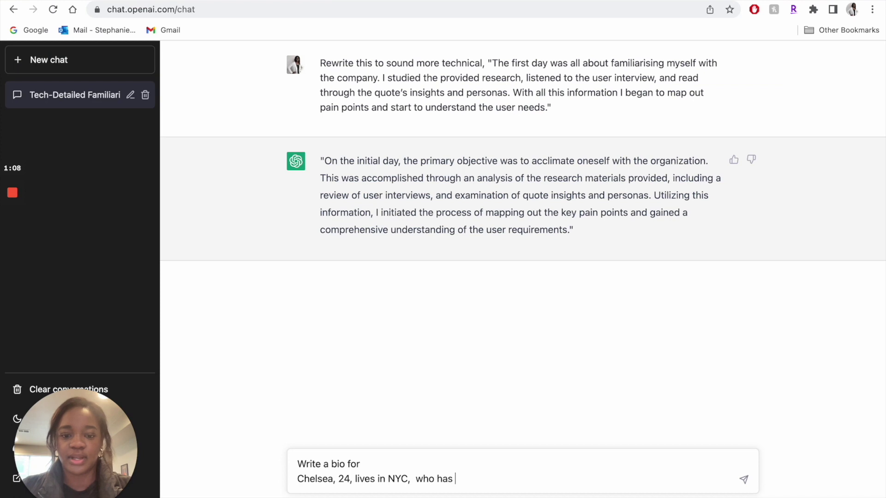
{"action": "type", "text": "these pain point"}
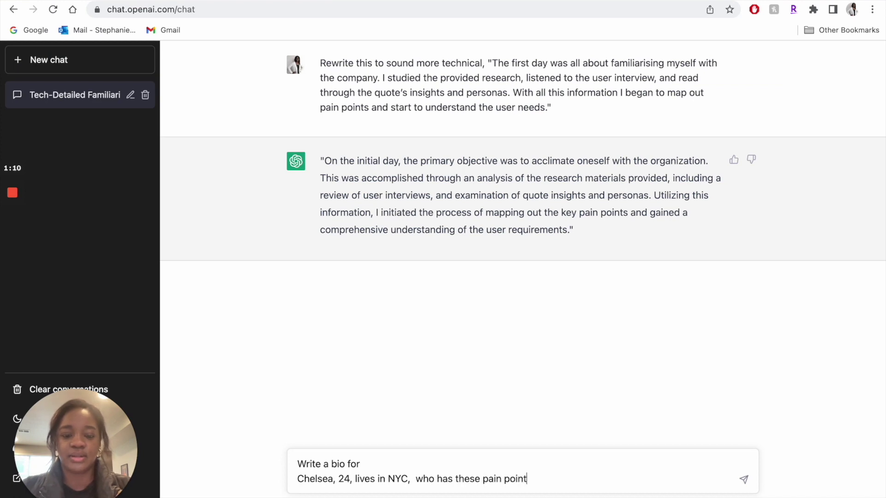
{"action": "type", "text": "s: when"}
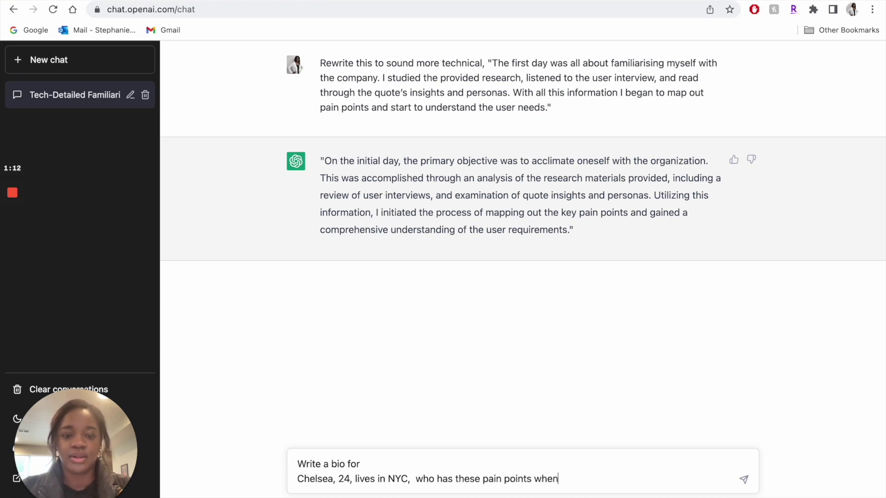
{"action": "type", "text": " it comes to desgining"}
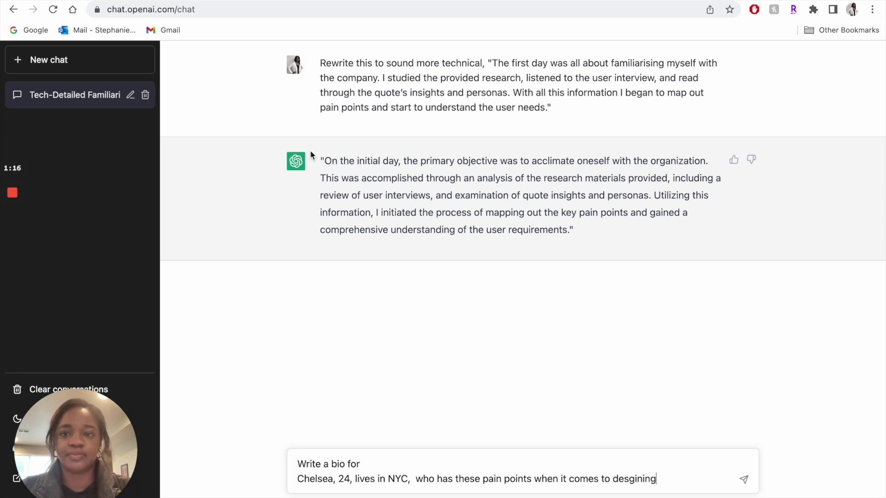
{"action": "double_click", "coordinate": [637, 477]}
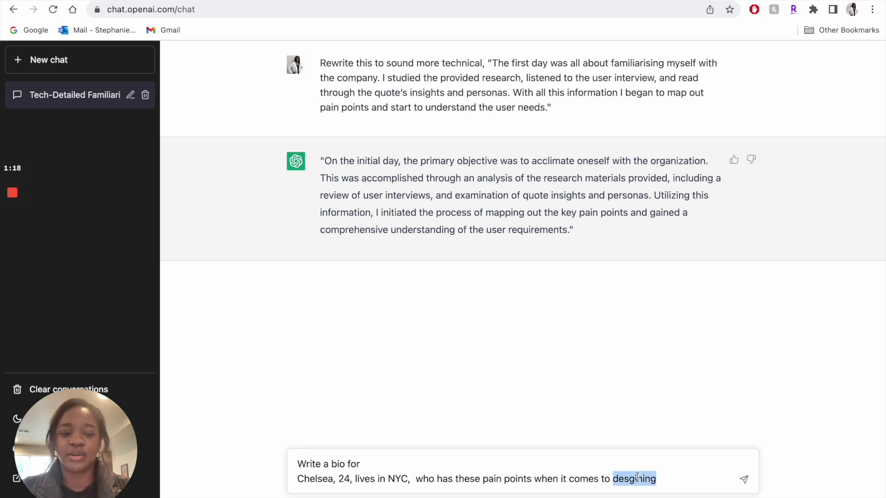
{"action": "type", "text": "de"}
{"action": "key", "text": "BackSpace"}
{"action": "key", "text": "BackSpace"}
{"action": "key", "text": "BackSpace"}
{"action": "key", "text": "BackSpace"}
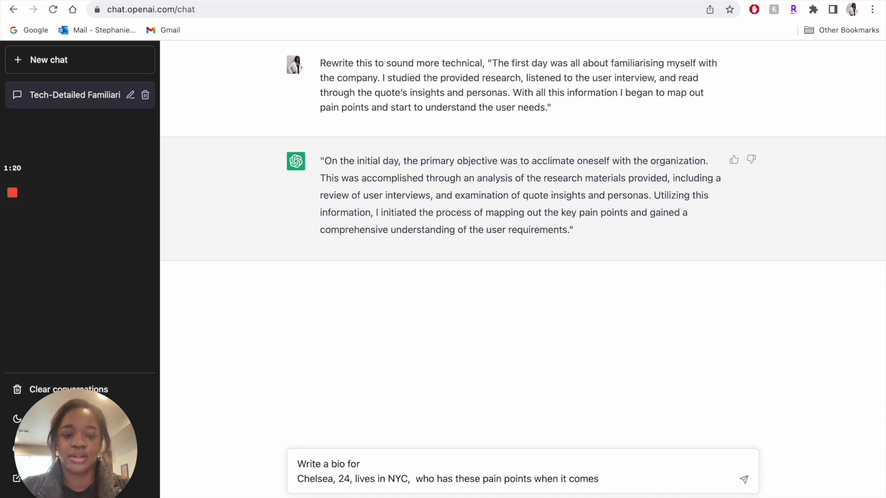
{"action": "type", "text": "to decora"}
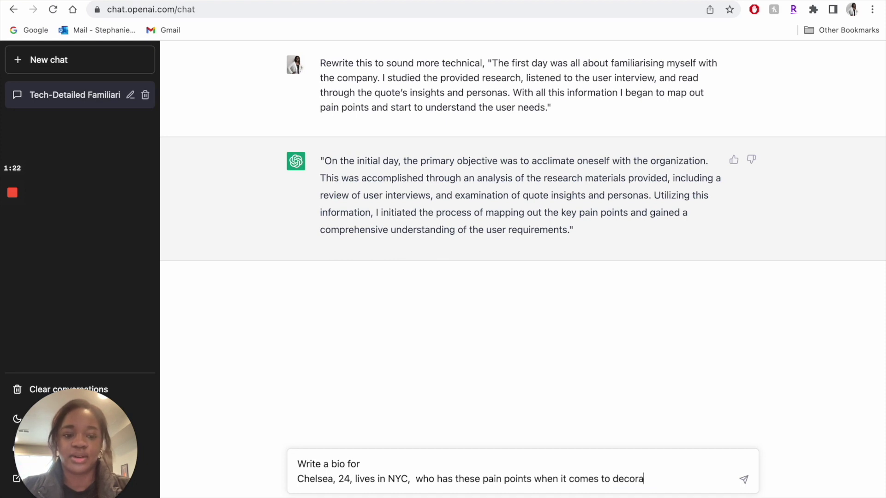
{"action": "type", "text": "ting her home:"}
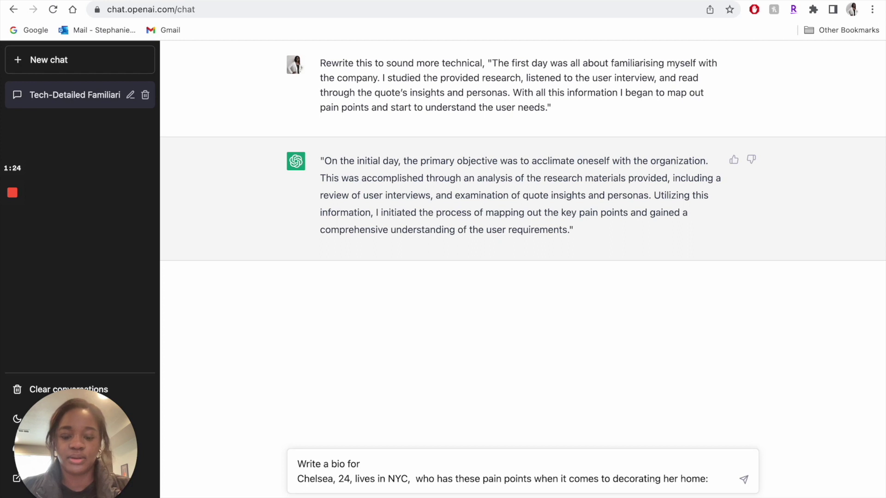
Step: Paste the copied pain points into the prompt and add "and has has these needs:" on a new line below them
{"action": "key", "text": "super+v"}
{"action": "type", "text": "an"}
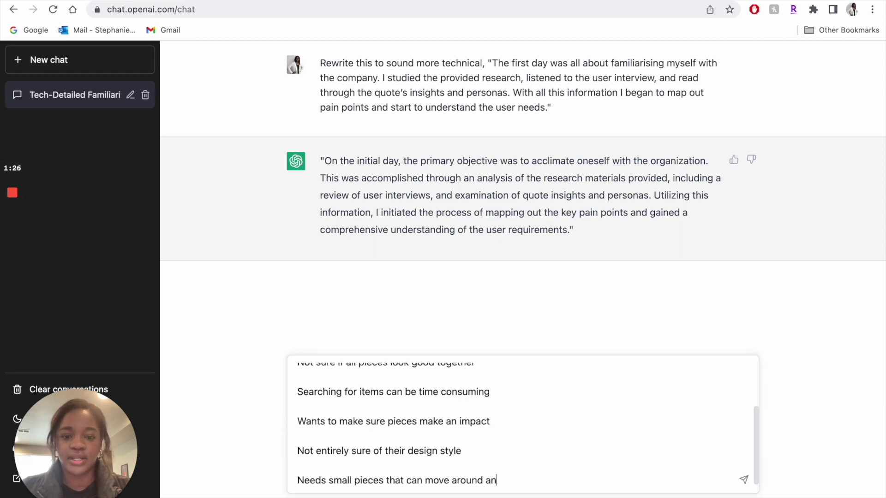
{"action": "key", "text": "BackSpace"}
{"action": "key", "text": "BackSpace"}
{"action": "key", "text": "shift+Return"}
{"action": "type", "text": "an"}
{"action": "key", "text": "BackSpace"}
{"action": "key", "text": "BackSpace"}
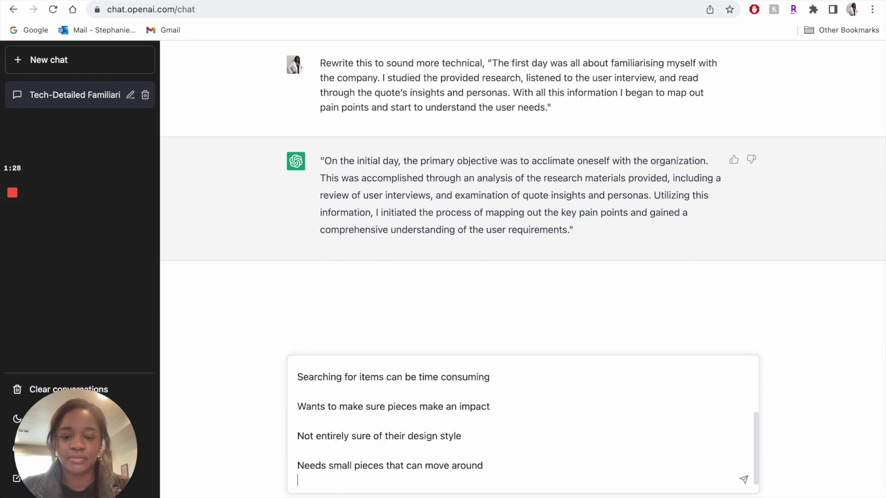
{"action": "type", "text": "and has has"}
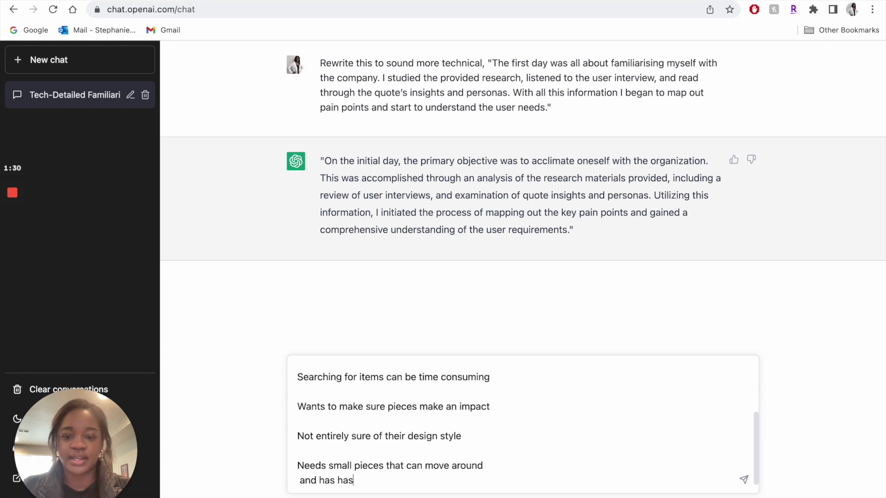
{"action": "type", "text": " these needs:"}
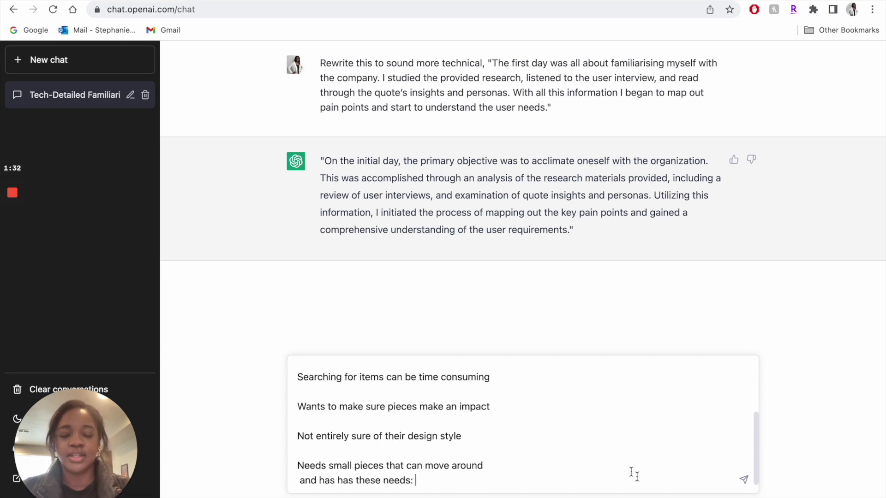
Step: Copy all the Needs bullets from the UXfolio Interviews section and paste them at the end of the ChatGPT prompt
{"action": "key", "text": "super+Tab"}
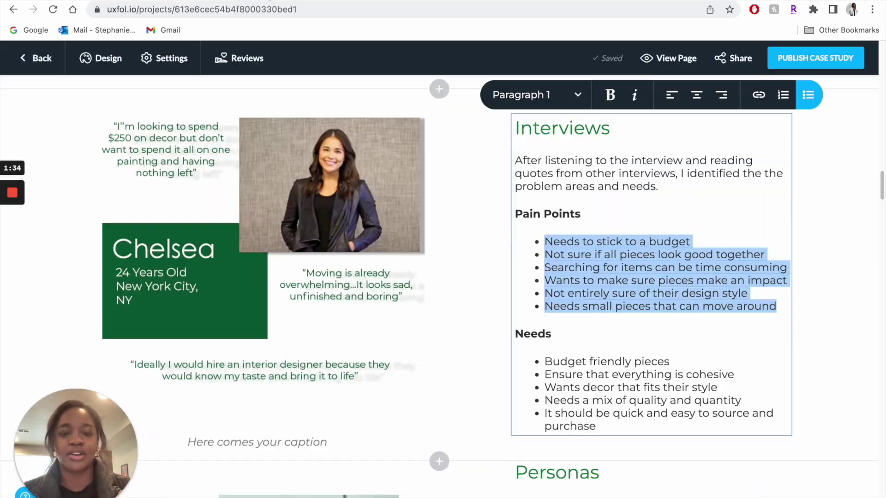
{"action": "left_click", "coordinate": [545, 361]}
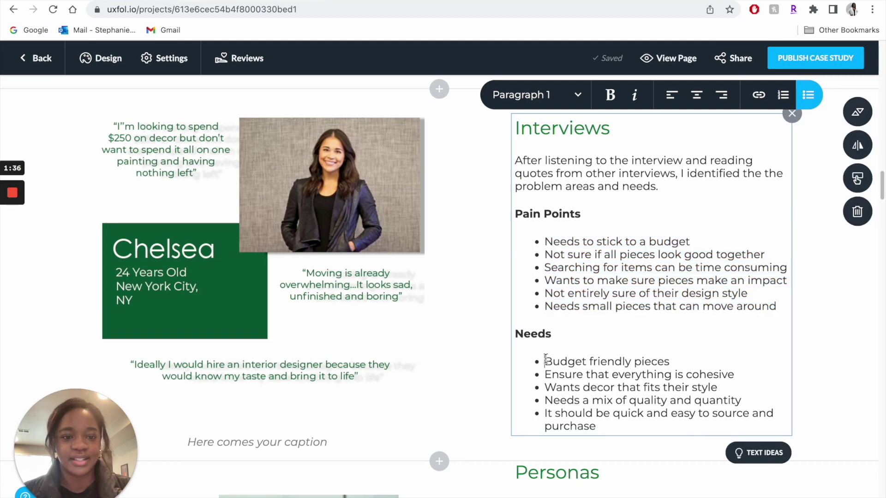
{"action": "left_click_drag", "start_coordinate": [543, 361], "coordinate": [610, 431]}
{"action": "key", "text": "super+c"}
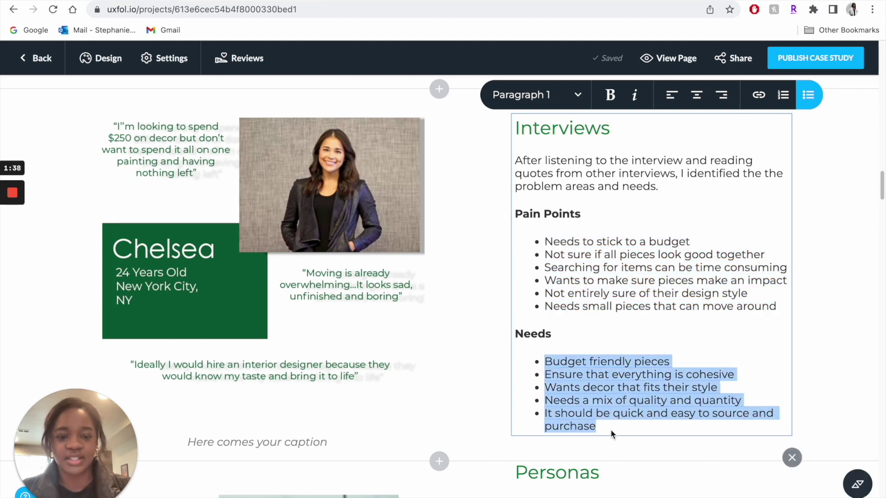
{"action": "key", "text": "super+Tab"}
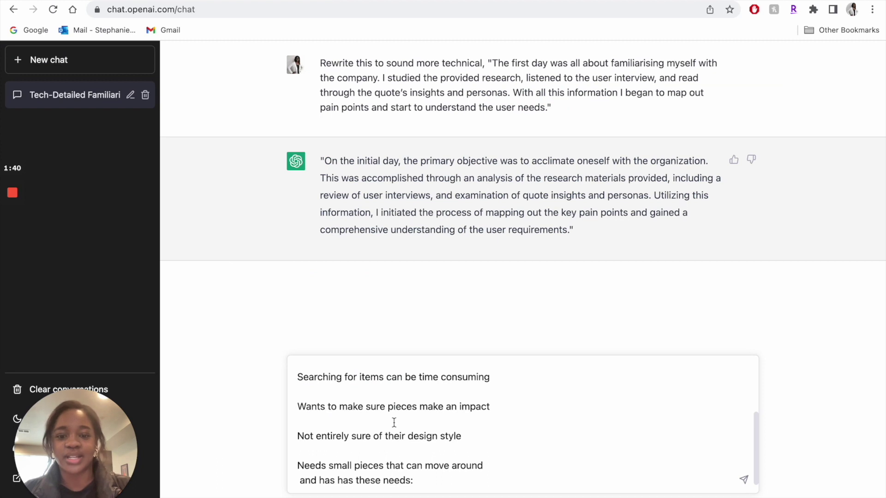
{"action": "key", "text": "super+v"}
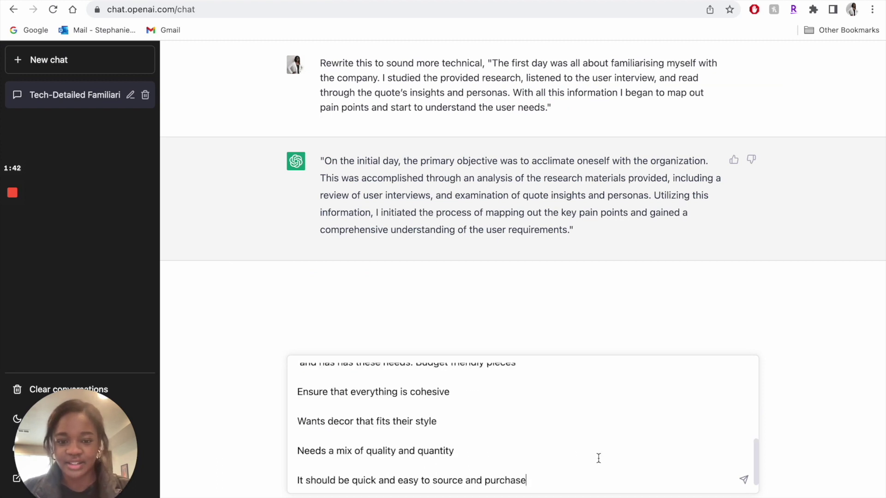
Step: Add a colon after "Write a bio for" in the prompt's first line
{"action": "scroll", "coordinate": [599, 458], "scroll_direction": "up", "scroll_amount": 5}
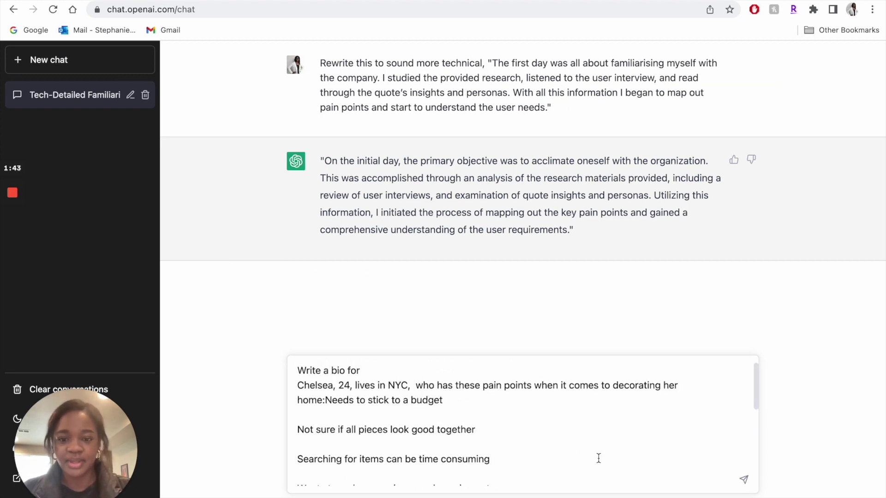
{"action": "left_click", "coordinate": [363, 372]}
{"action": "type", "text": ":"}
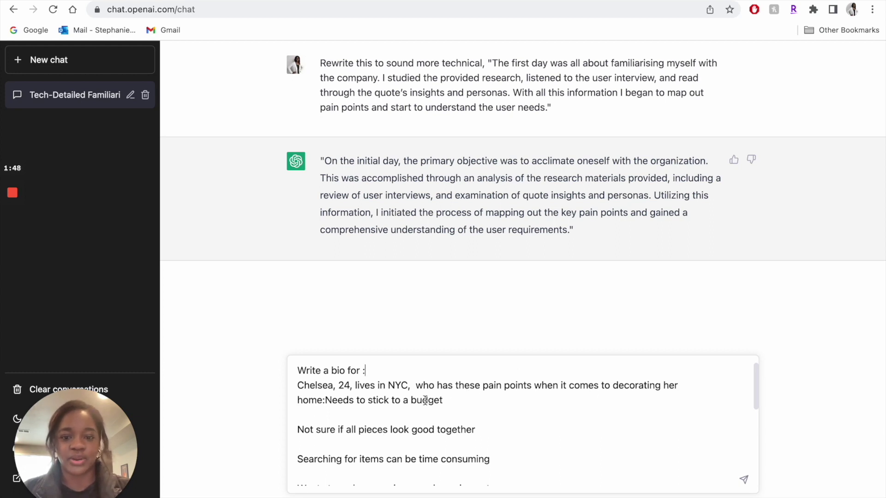
Step: Open the pain points with a quotation mark in the bio prompt and remove the blank lines between them
{"action": "left_click", "coordinate": [325, 400]}
{"action": "key", "text": "Return"}
{"action": "left_click", "coordinate": [298, 430]}
{"action": "key", "text": "BackSpace"}
{"action": "left_click", "coordinate": [298, 444]}
{"action": "key", "text": "BackSpace"}
{"action": "left_click", "coordinate": [297, 444]}
{"action": "key", "text": "BackSpace"}
{"action": "left_click", "coordinate": [298, 473]}
{"action": "key", "text": "BackSpace"}
{"action": "scroll", "coordinate": [297, 406], "scroll_direction": "down", "scroll_amount": 2}
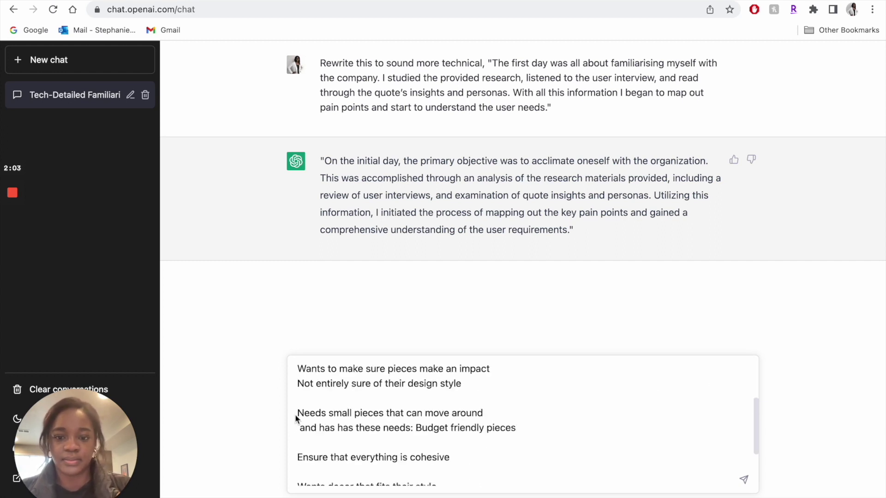
Step: Join the last pain point with a closing quotation mark to "and she has these needs:" and put an opening quotation mark before "Budget friendly pieces"
{"action": "left_click", "coordinate": [297, 413]}
{"action": "key", "text": "BackSpace"}
{"action": "key", "text": "BackSpace"}
{"action": "type", "text": "\""}
{"action": "double_click", "coordinate": [516, 398]}
{"action": "type", "text": "she"}
{"action": "left_click", "coordinate": [607, 401]}
{"action": "type", "text": "\"Budget friendly pieces"}
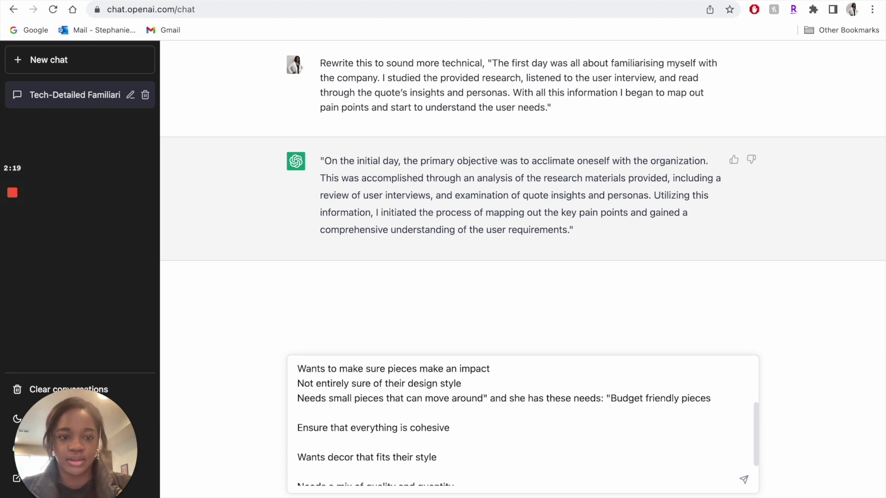
Step: Merge the needs "Ensure that everything is cohesive" and "Wants decor that fits their style" onto the budget line, separated by commas
{"action": "left_click", "coordinate": [298, 428]}
{"action": "key", "text": "BackSpace"}
{"action": "key", "text": "BackSpace"}
{"action": "type", "text": ","}
{"action": "left_click", "coordinate": [297, 442]}
{"action": "key", "text": "BackSpace"}
{"action": "key", "text": "BackSpace"}
{"action": "type", "text": ","}
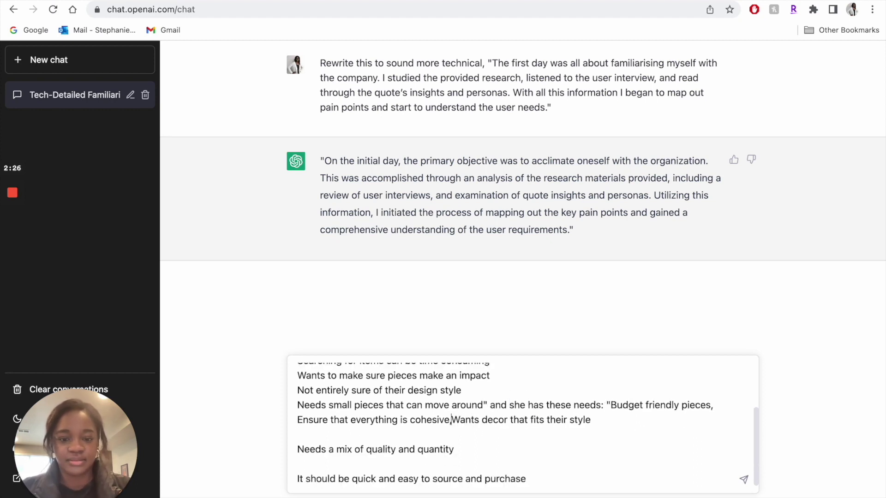
Step: Append the quality-and-quantity and quick-sourcing needs to the comma-separated list, close the quotation, and submit the bio prompt
{"action": "left_click", "coordinate": [298, 450]}
{"action": "key", "text": "BackSpace"}
{"action": "key", "text": "BackSpace"}
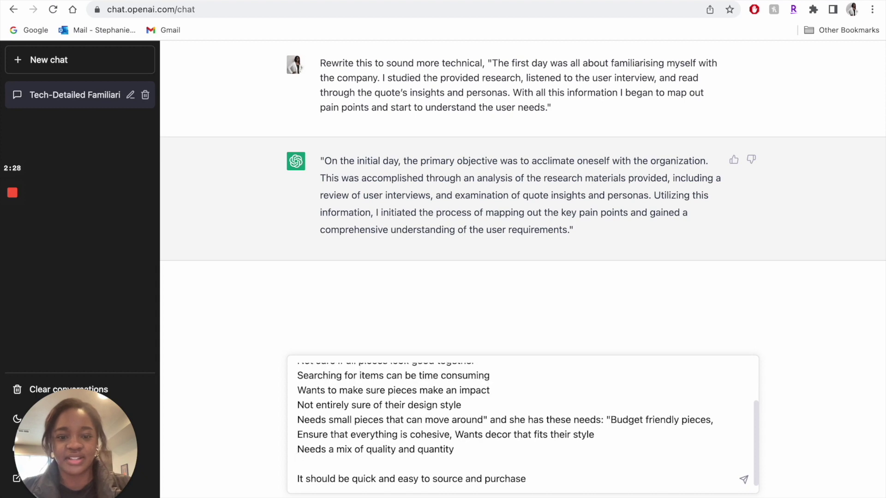
{"action": "type", "text": ","}
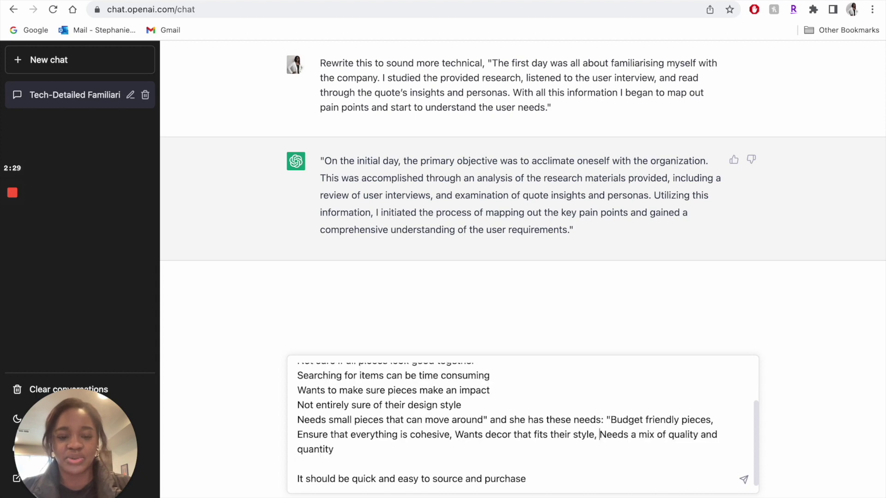
{"action": "left_click", "coordinate": [295, 480]}
{"action": "key", "text": "BackSpace"}
{"action": "key", "text": "BackSpace"}
{"action": "type", "text": ","}
{"action": "key", "text": "Return"}
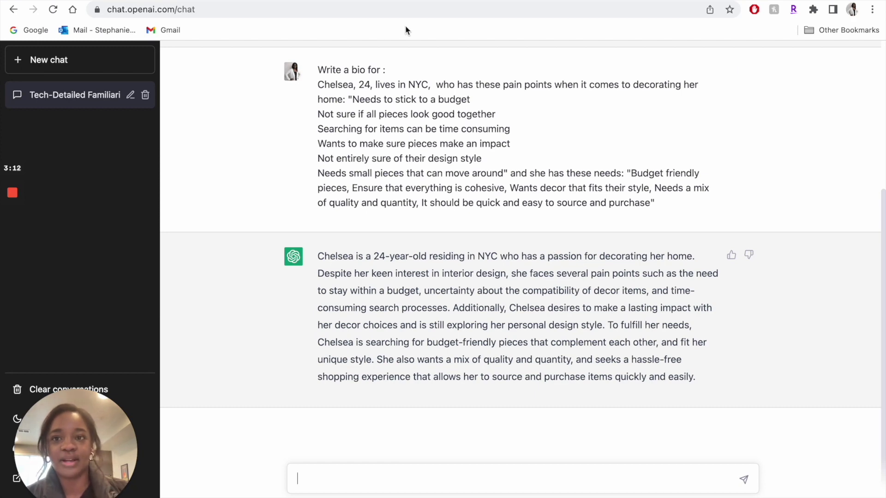
Step: Switch to the UXfolio case study and review the Day 5 Validate section with its testing goals and interview script
{"action": "left_click", "coordinate": [217, 1]}
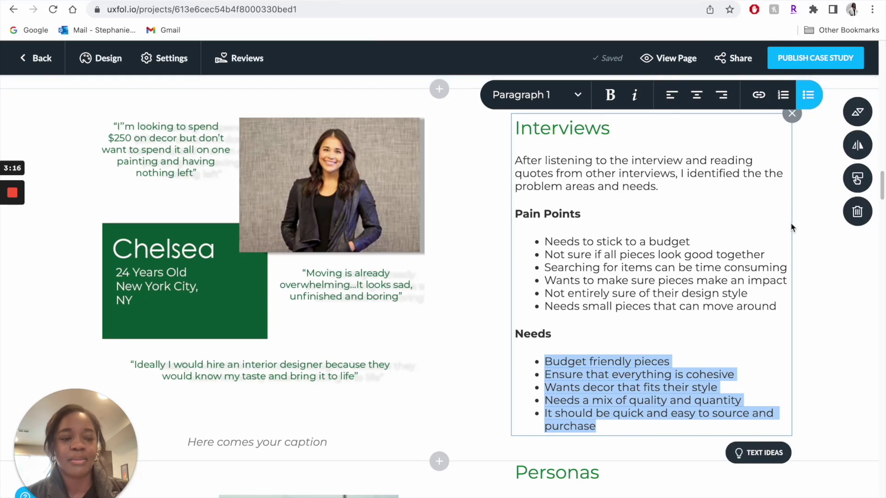
{"action": "left_click", "coordinate": [827, 258]}
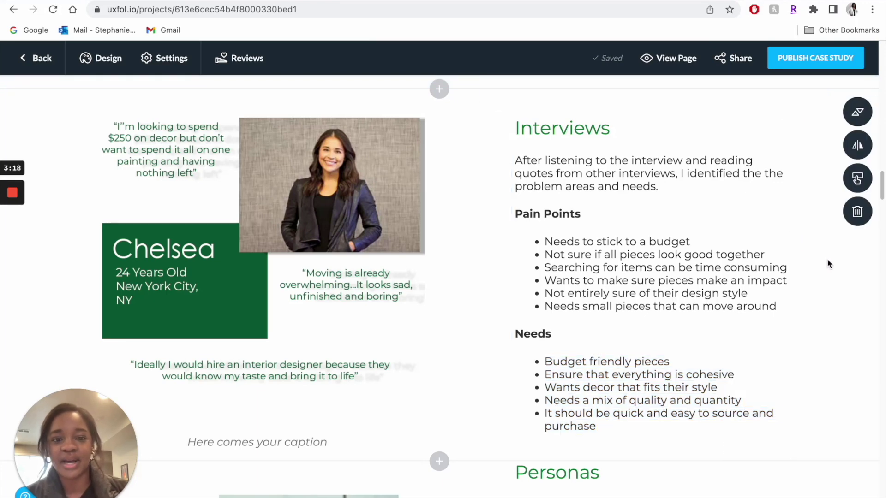
{"action": "key", "text": "ctrl+shift+Tab"}
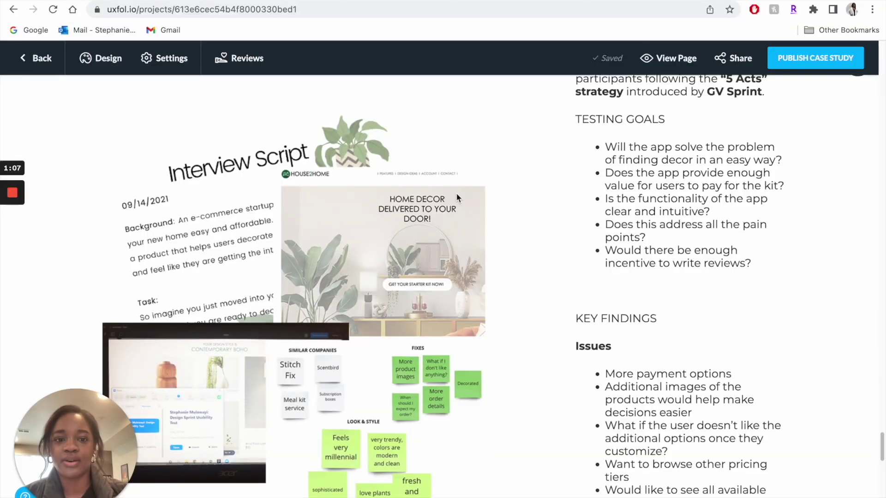
{"action": "scroll", "coordinate": [457, 198], "scroll_direction": "up", "scroll_amount": 5}
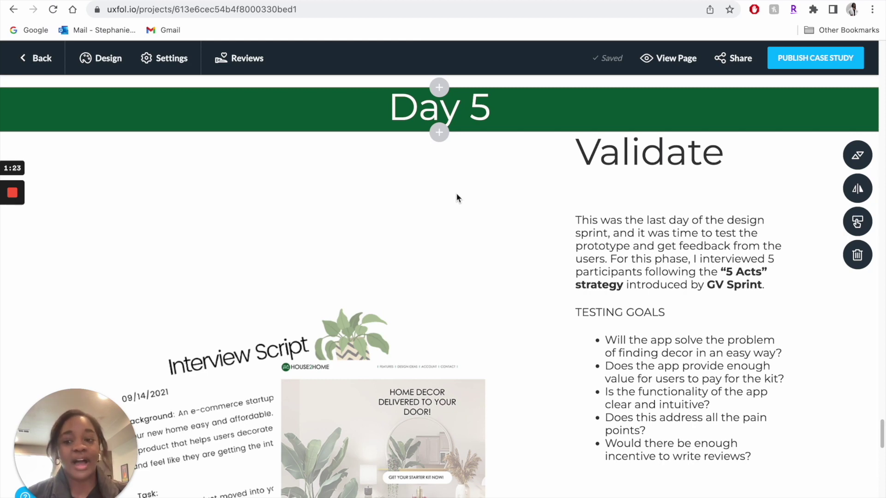
{"action": "scroll", "coordinate": [458, 197], "scroll_direction": "down", "scroll_amount": 2}
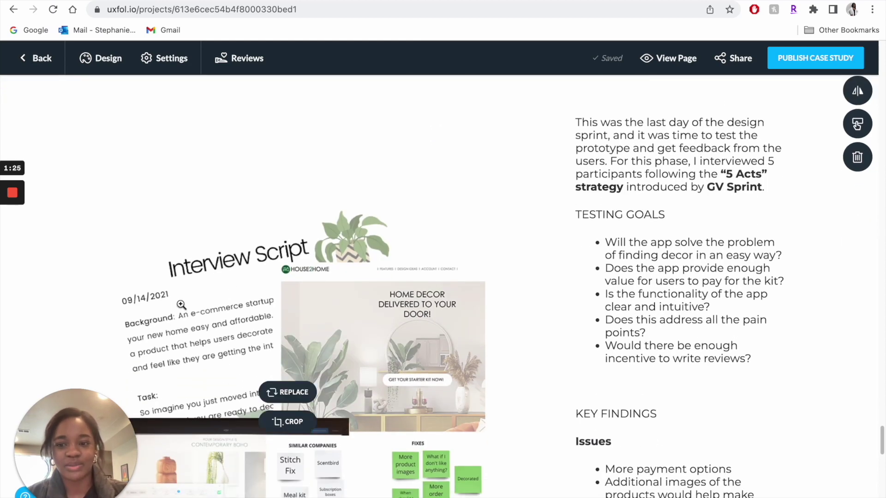
{"action": "scroll", "coordinate": [482, 275], "scroll_direction": "up", "scroll_amount": 1}
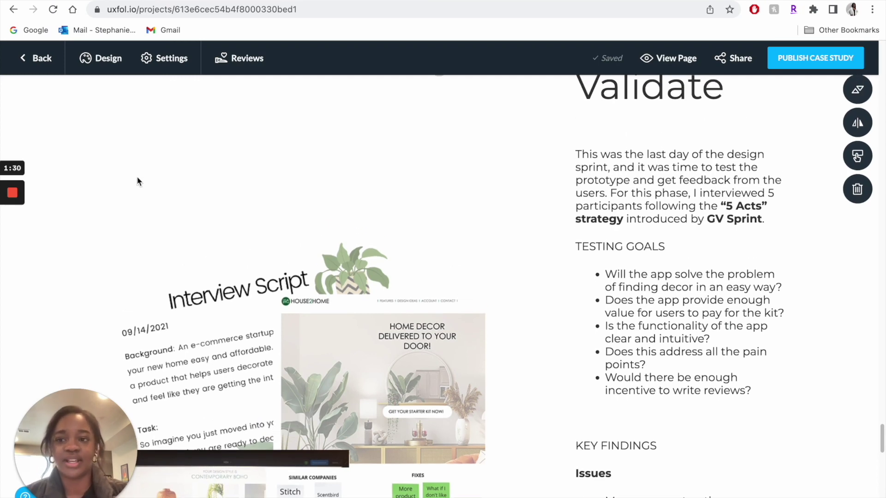
{"action": "mouse_move", "coordinate": [14, 217]}
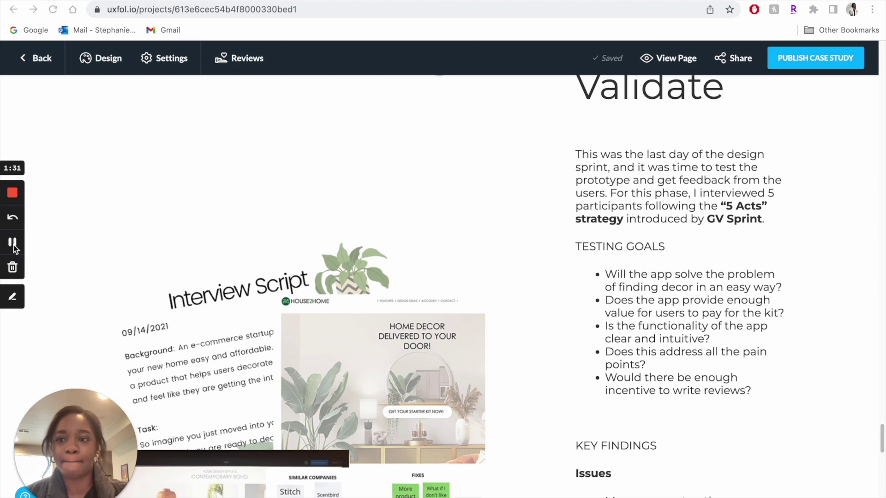
{"action": "left_click", "coordinate": [12, 243]}
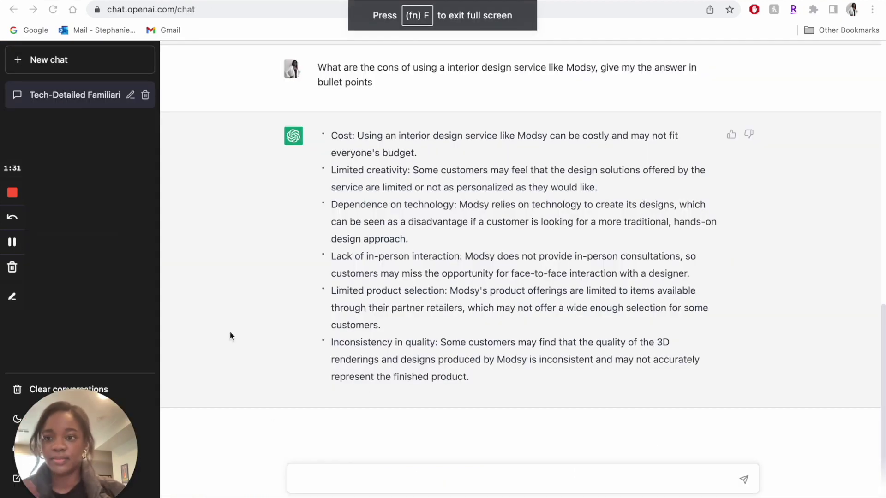
Step: In ChatGPT, begin a new prompt reading "Generate 10 survey questions about shopping for home decor?"
{"action": "left_click", "coordinate": [335, 476]}
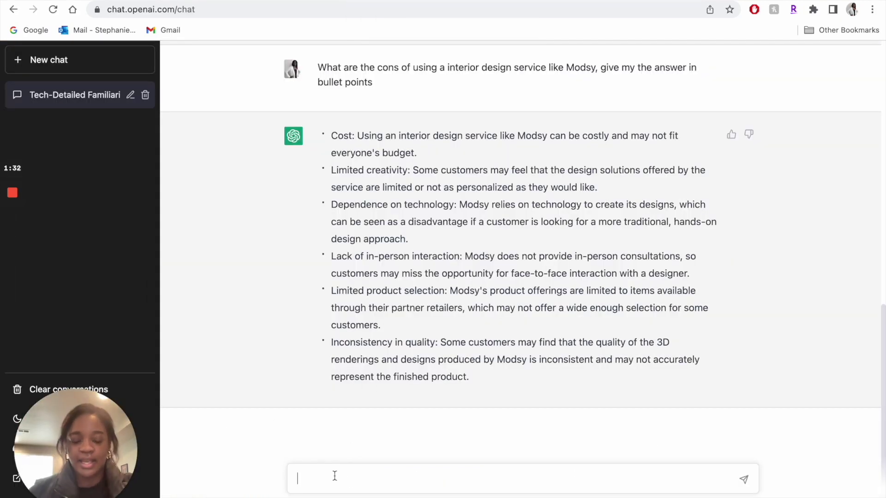
{"action": "type", "text": "Generate 10 survey qes"}
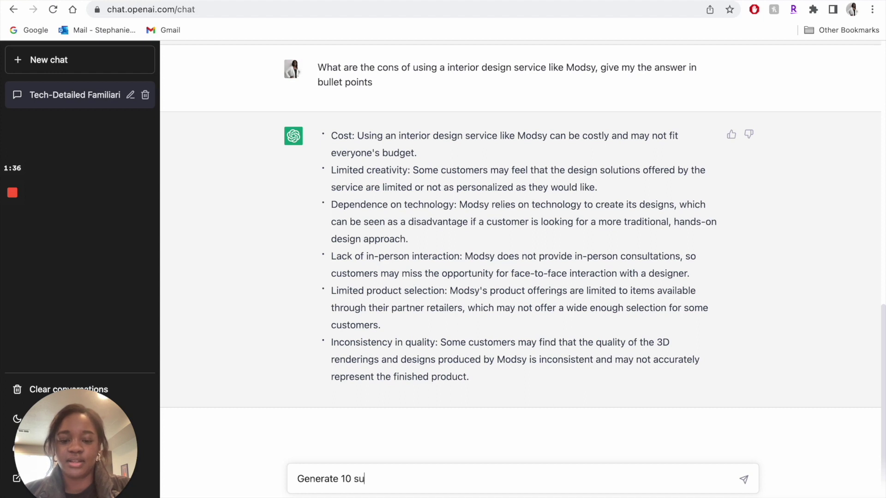
{"action": "key", "text": "BackSpace"}
{"action": "key", "text": "BackSpace"}
{"action": "type", "text": "uestions bo"}
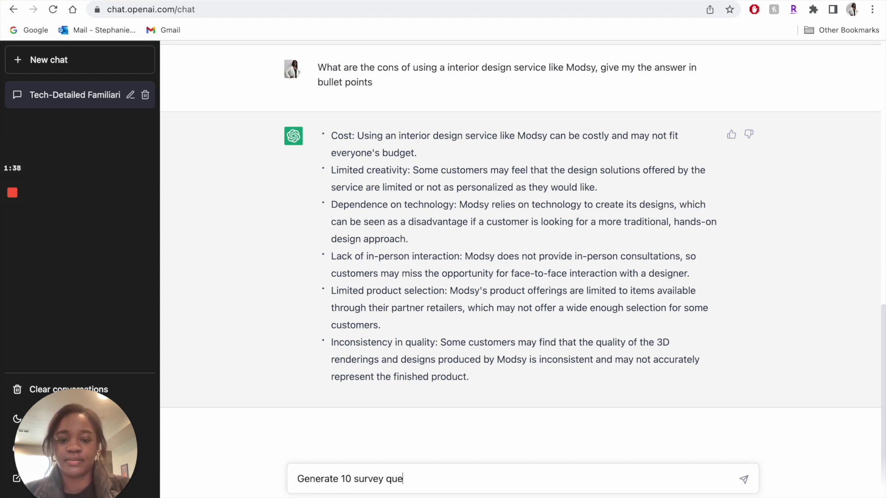
{"action": "key", "text": "BackSpace"}
{"action": "key", "text": "BackSpace"}
{"action": "key", "text": "BackSpace"}
{"action": "type", "text": "about"}
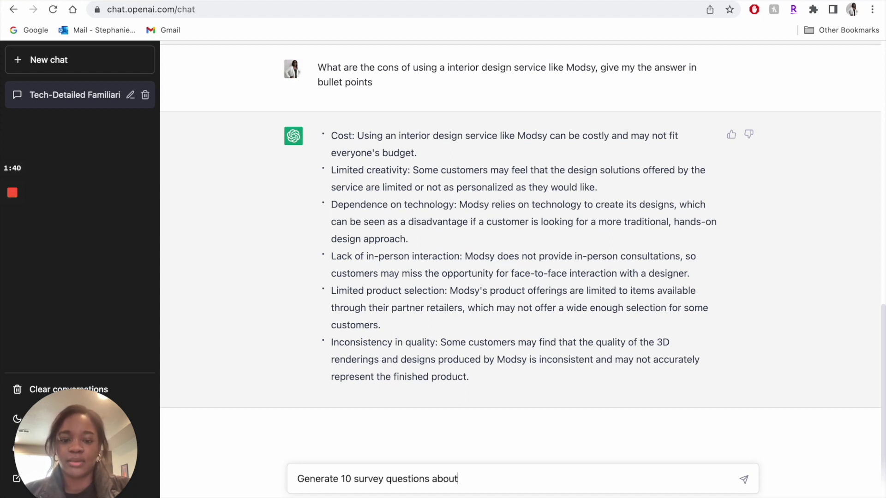
{"action": "type", "text": " shopping for hom e dc"}
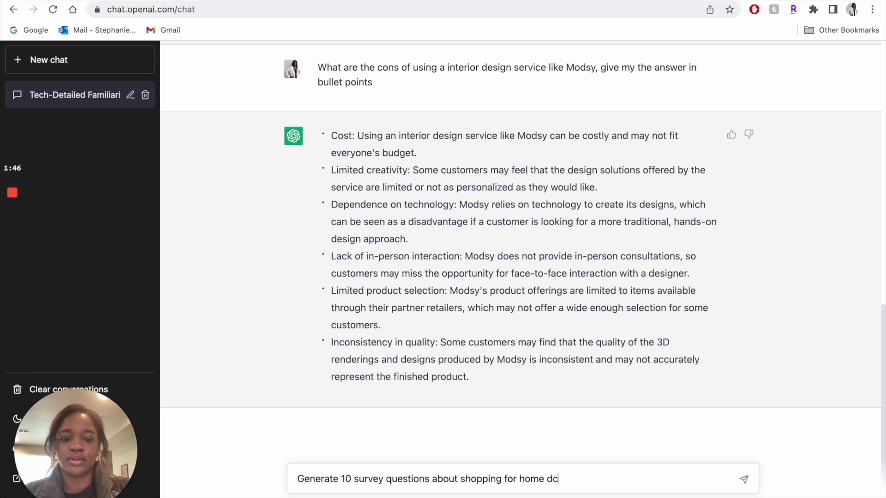
{"action": "type", "text": "orcor? T"}
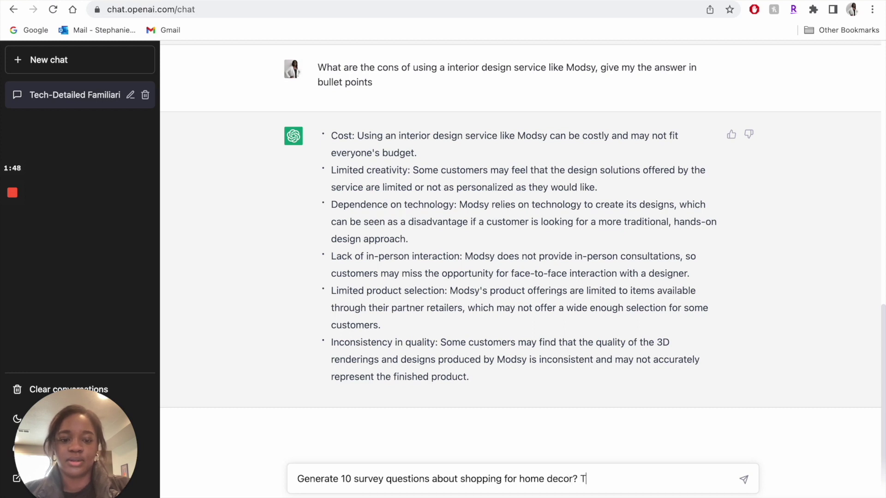
Step: Add "The first 3 questions should be demographic questions." to the survey prompt and submit it
{"action": "type", "text": "he first 3 qu"}
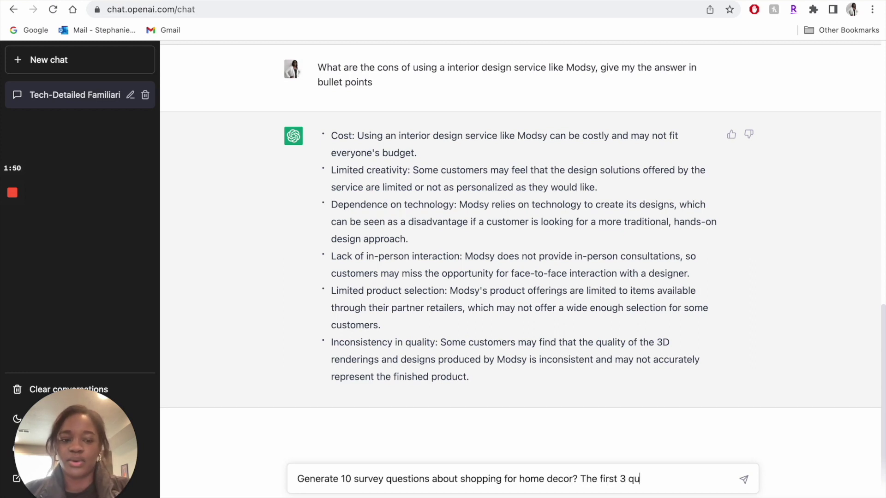
{"action": "type", "text": "estions should"}
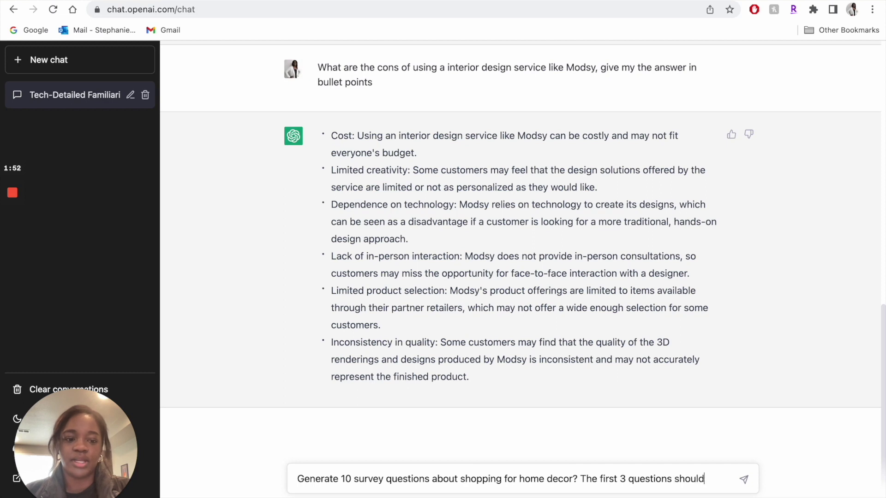
{"action": "type", "text": " be demographic questiosn"}
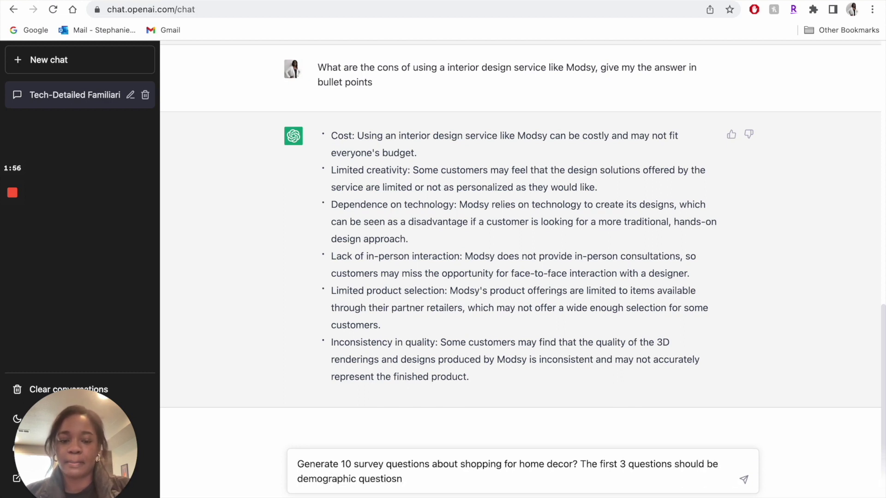
{"action": "type", "text": "ns."}
{"action": "key", "text": "Return"}
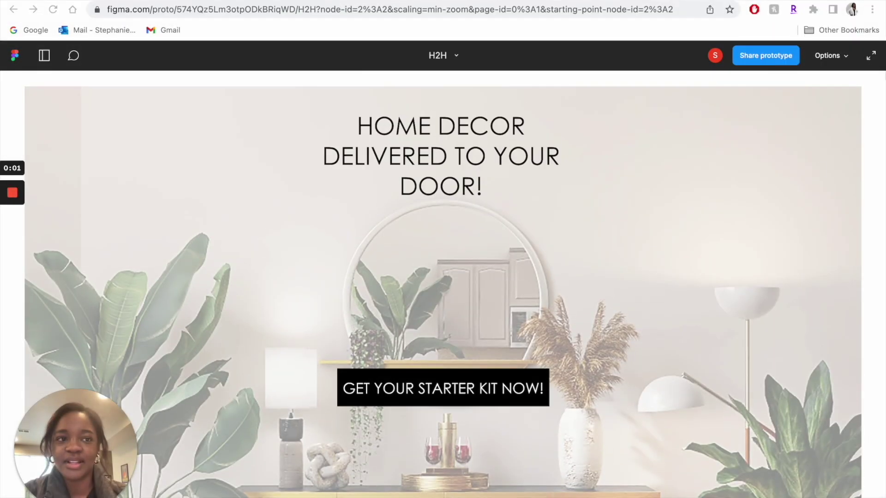
Step: Switch to the H2H prototype in Figma, show it full screen, and start the design style quiz through the starter kit link
{"action": "left_click", "coordinate": [838, 55]}
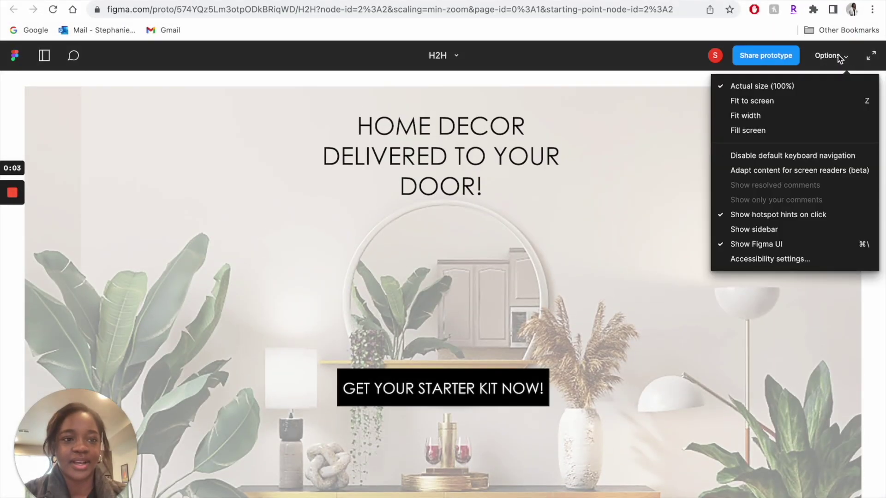
{"action": "left_click", "coordinate": [873, 58]}
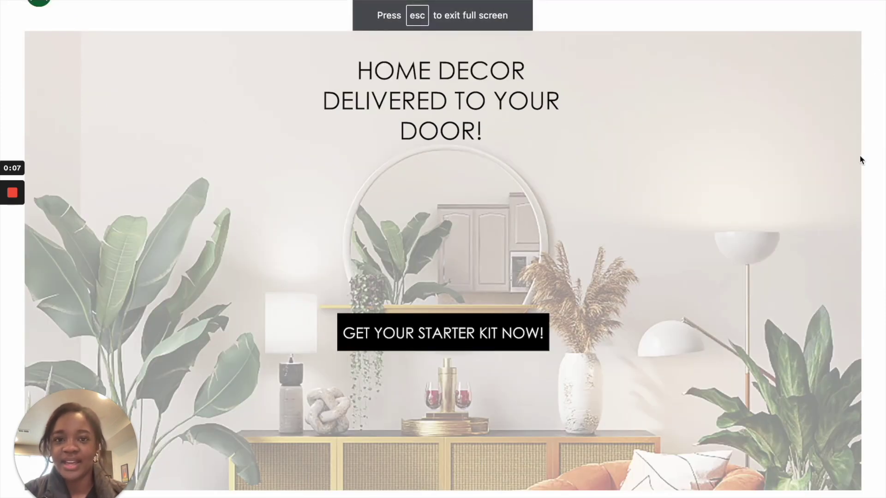
{"action": "left_click", "coordinate": [446, 336]}
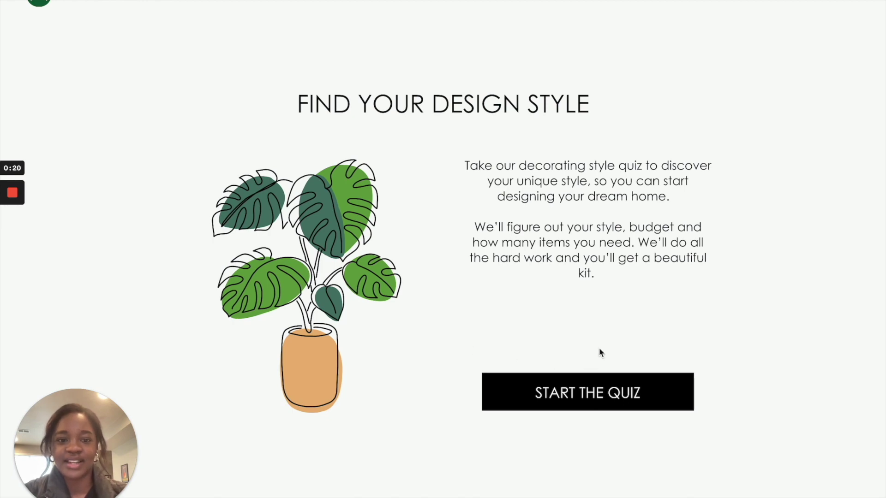
{"action": "left_click", "coordinate": [585, 392]}
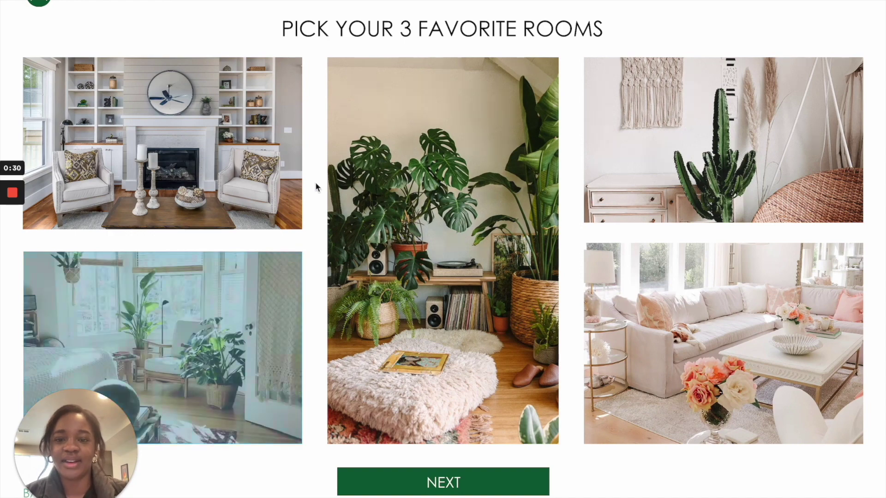
Step: Pick the plant-filled bedroom, the monstera and record player room, and the cactus room as favorites, and continue the quiz
{"action": "left_click", "coordinate": [253, 312]}
{"action": "left_click", "coordinate": [540, 408]}
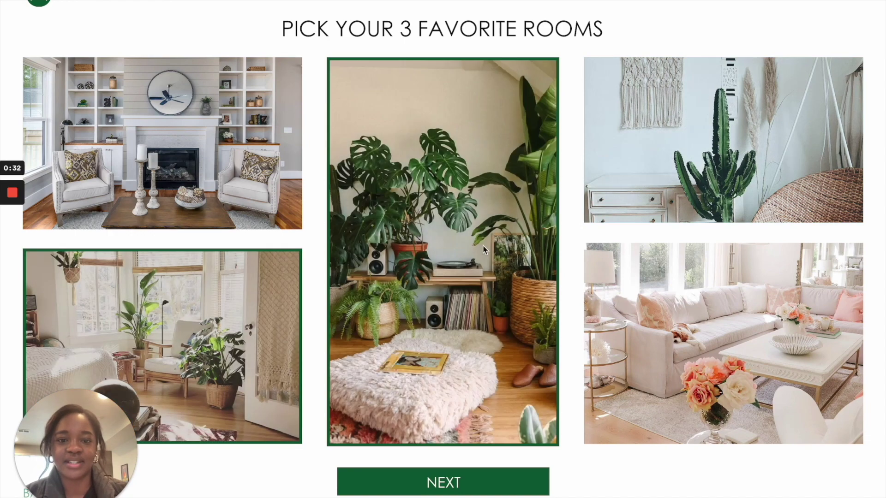
{"action": "left_click", "coordinate": [647, 196]}
{"action": "left_click", "coordinate": [480, 480]}
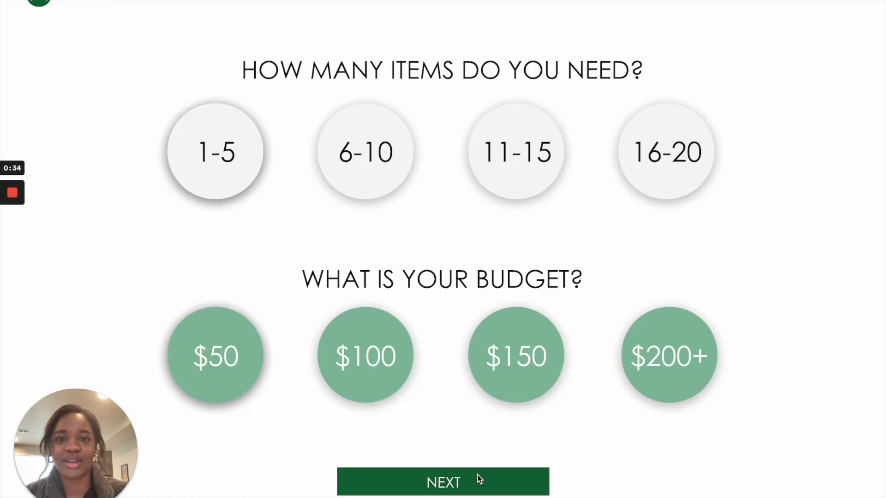
Step: Answer the quiz with 1-5 items and a $200+ budget, and continue to the design style result
{"action": "left_click", "coordinate": [221, 152]}
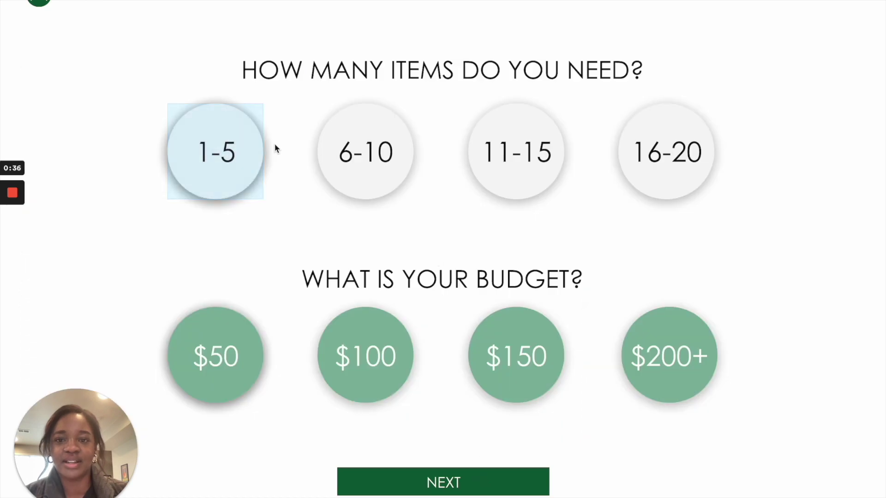
{"action": "left_click", "coordinate": [239, 149]}
{"action": "left_click", "coordinate": [669, 357]}
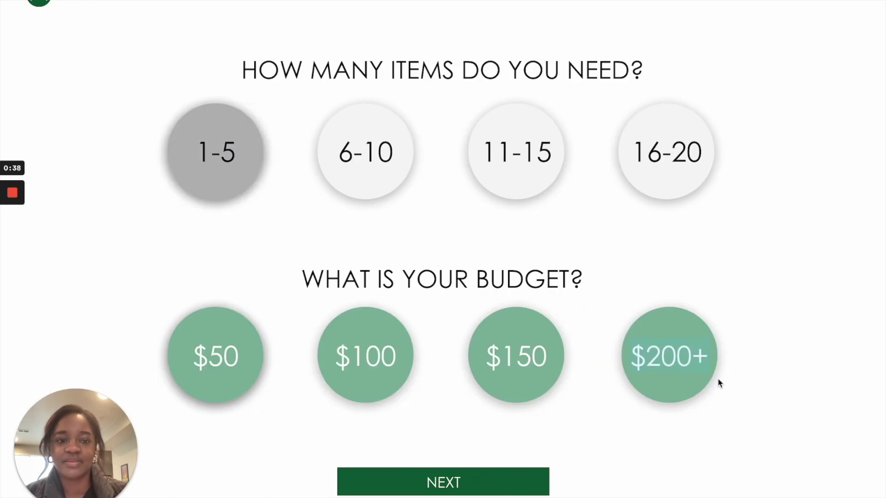
{"action": "left_click", "coordinate": [440, 484]}
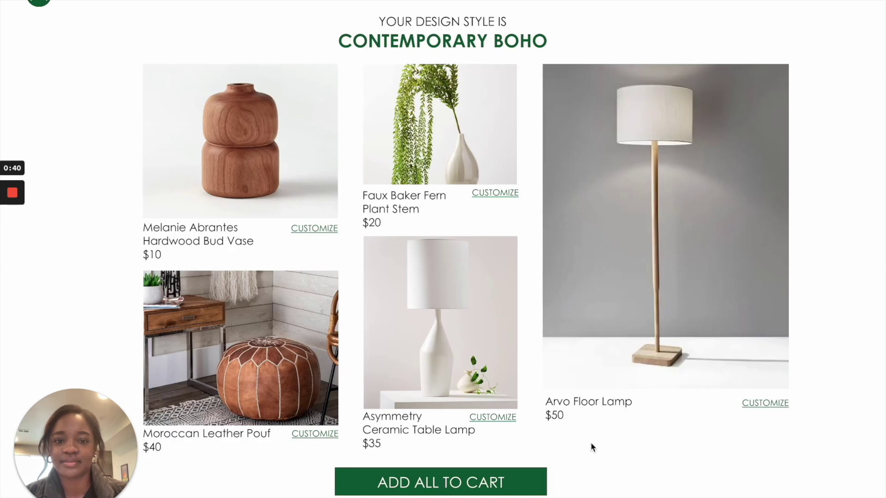
Step: Replace the Arvo Floor Lamp with the Topanga Jute Floor Lamp and complete the kit's checkout and payment
{"action": "left_click", "coordinate": [766, 406]}
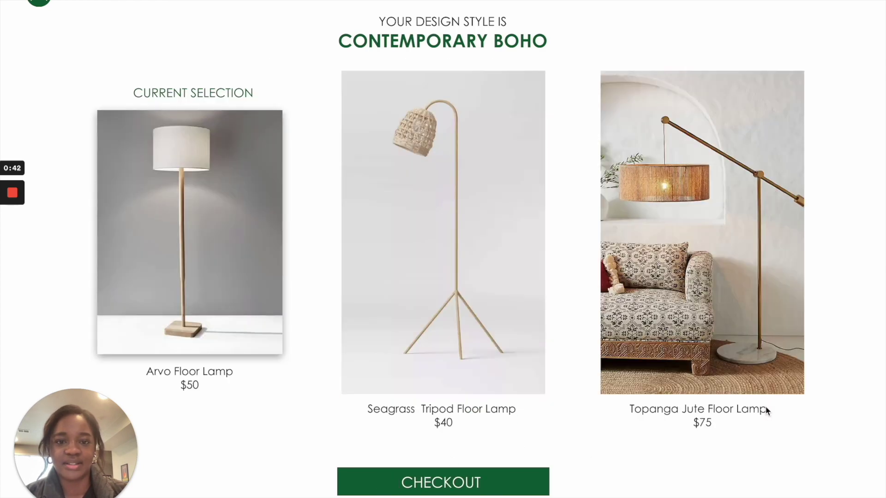
{"action": "left_click", "coordinate": [751, 297]}
{"action": "left_click", "coordinate": [369, 492]}
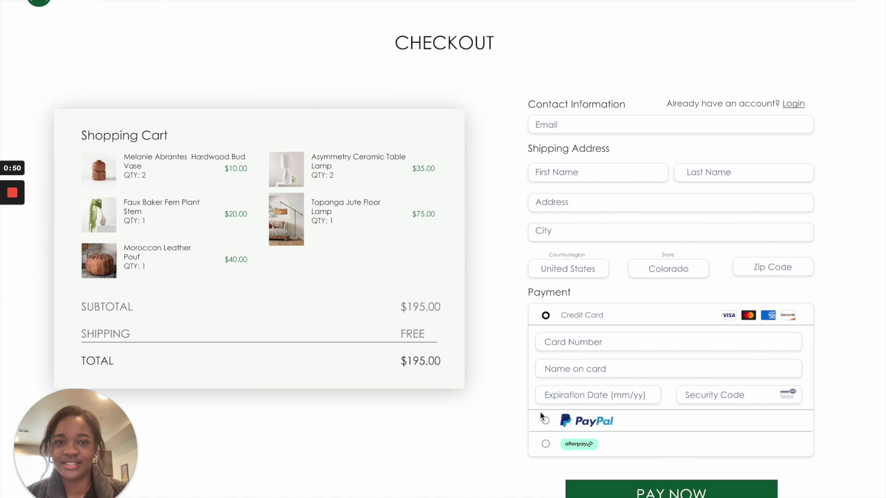
{"action": "left_click", "coordinate": [686, 494]}
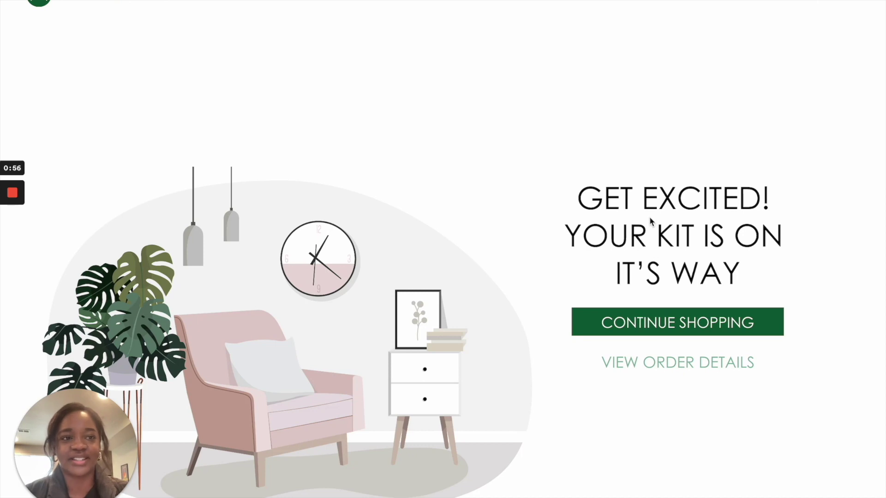
{"action": "mouse_move", "coordinate": [141, 1]}
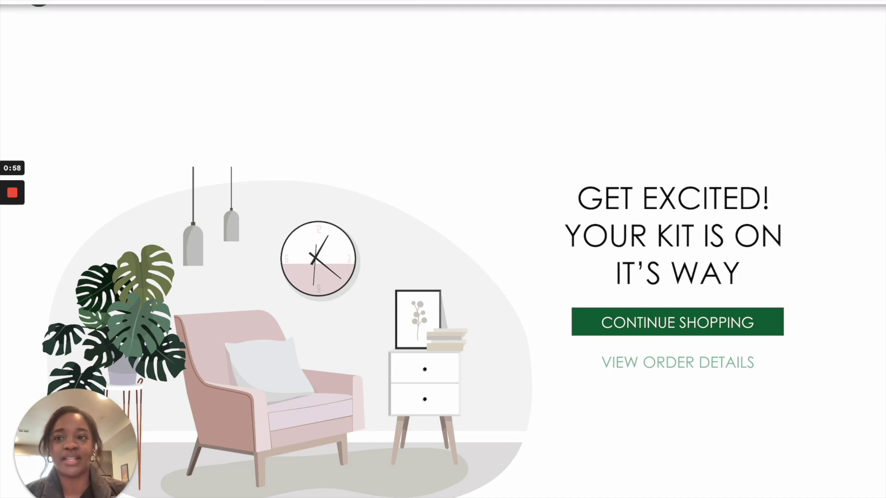